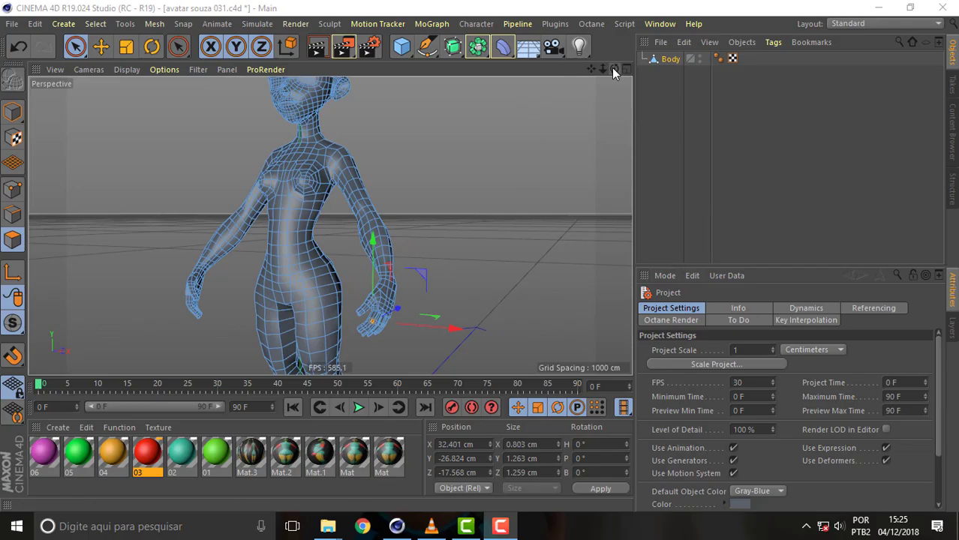
- Orbit the perspective view around the low-poly female avatar in avatar souza 031.c4d
mouse_move(614, 70)
mouse_down()
mouse_move(571, 71)
mouse_move(630, 71)
mouse_move(375, 176)
mouse_up()
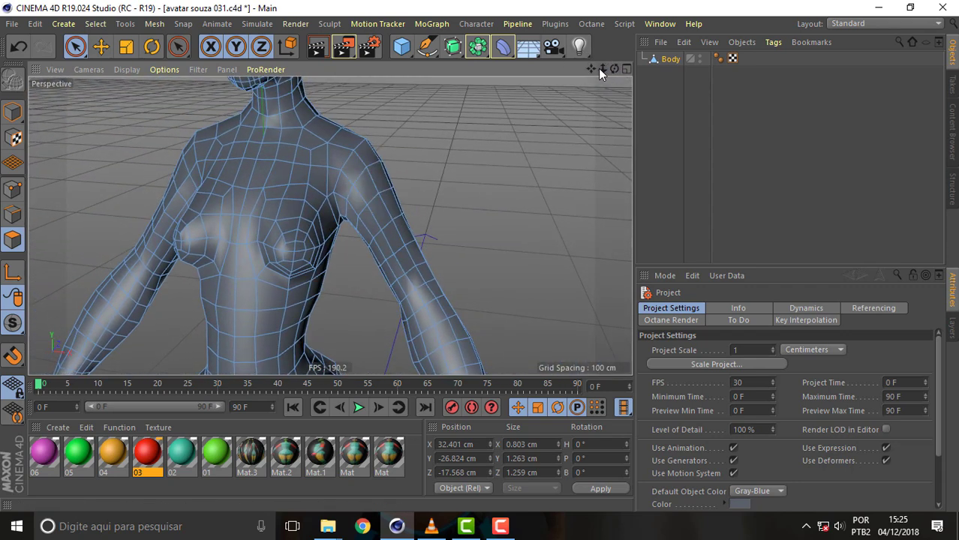
- Pan and zoom in to a close-up framing the avatar's hand and fingers
mouse_move(598, 68)
mouse_down()
mouse_move(330, 225)
mouse_move(619, 78)
mouse_move(330, 225)
mouse_up()
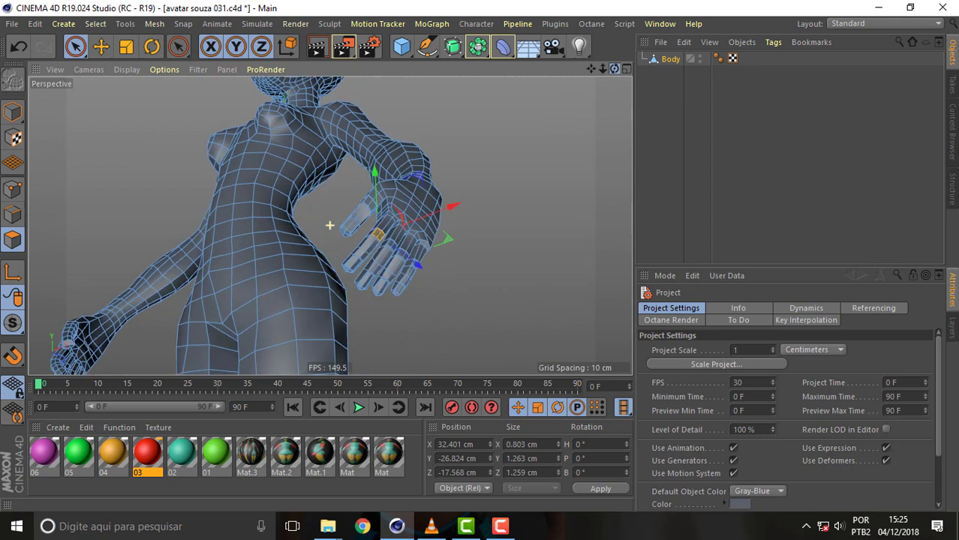
scroll(330, 225, up, 3)
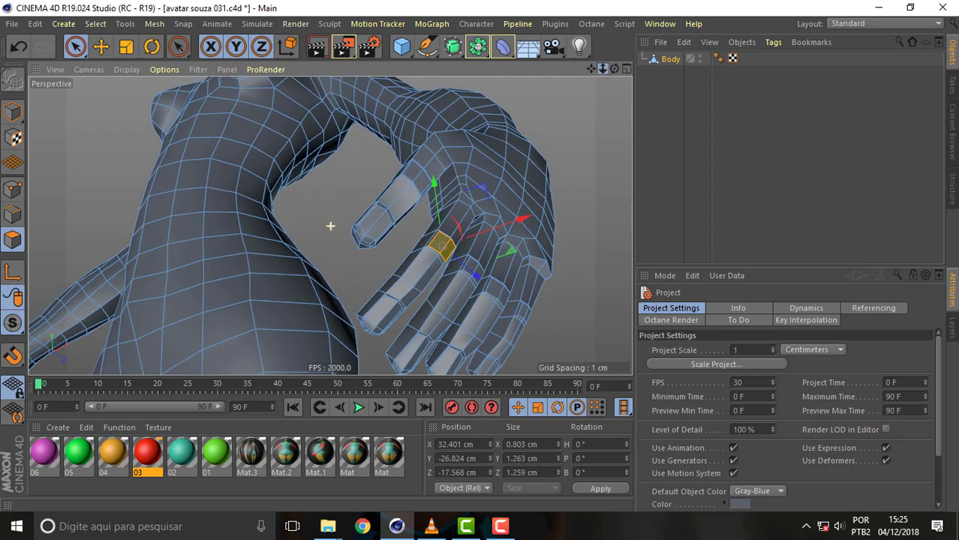
scroll(330, 225, up, 3)
scroll(331, 226, up, 3)
drag(591, 68, 575, 91)
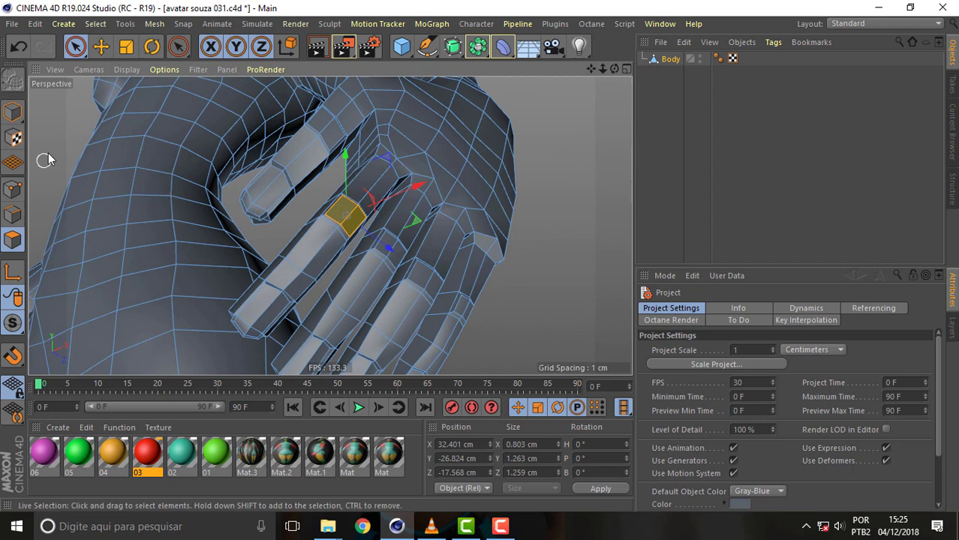
- Select the four fingertip polygons and drag them outward along X to lengthen the fingers
click(75, 47)
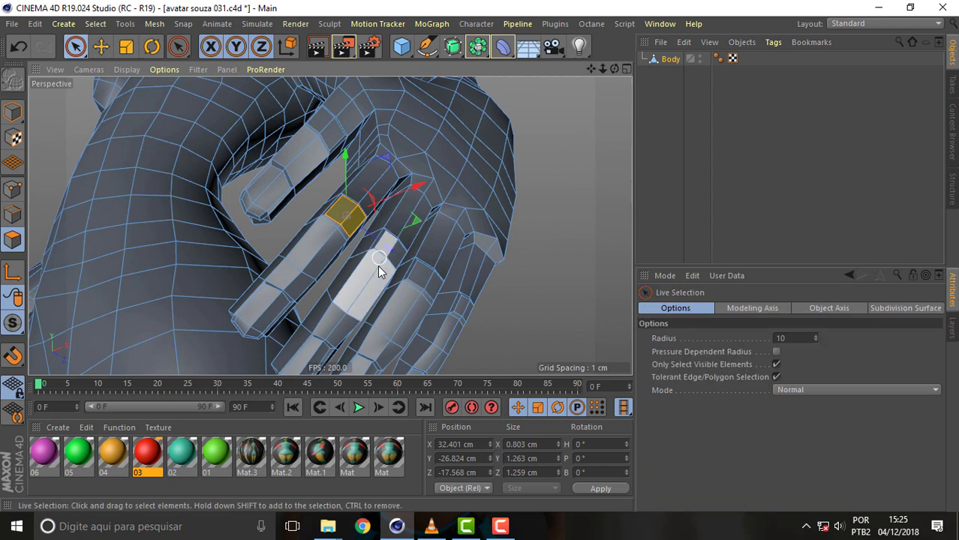
click(552, 289)
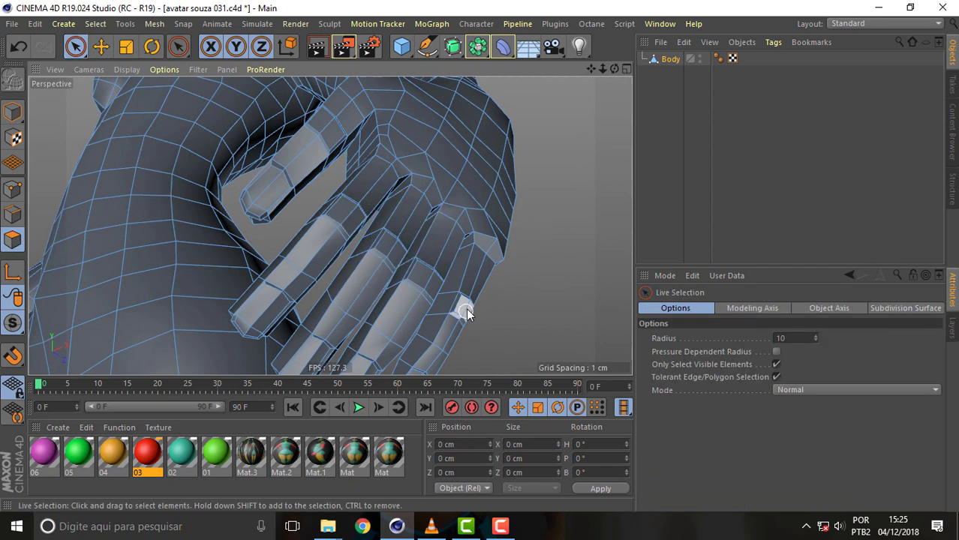
click(463, 309)
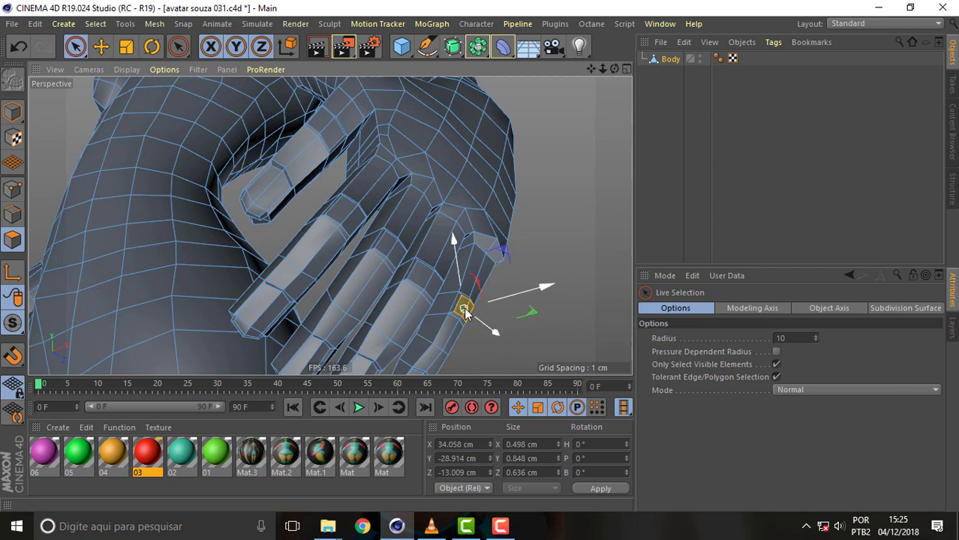
shift+click(424, 279)
shift+click(389, 245)
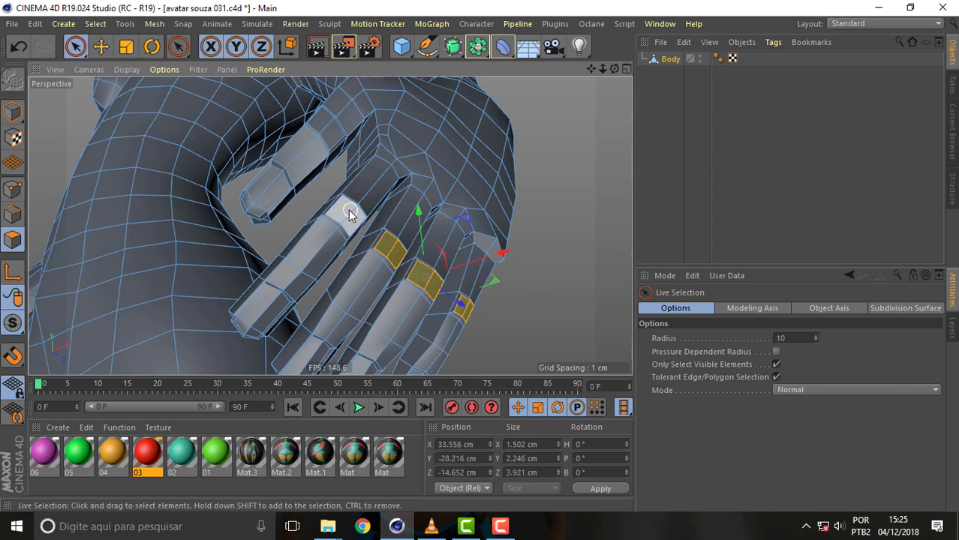
shift+click(348, 210)
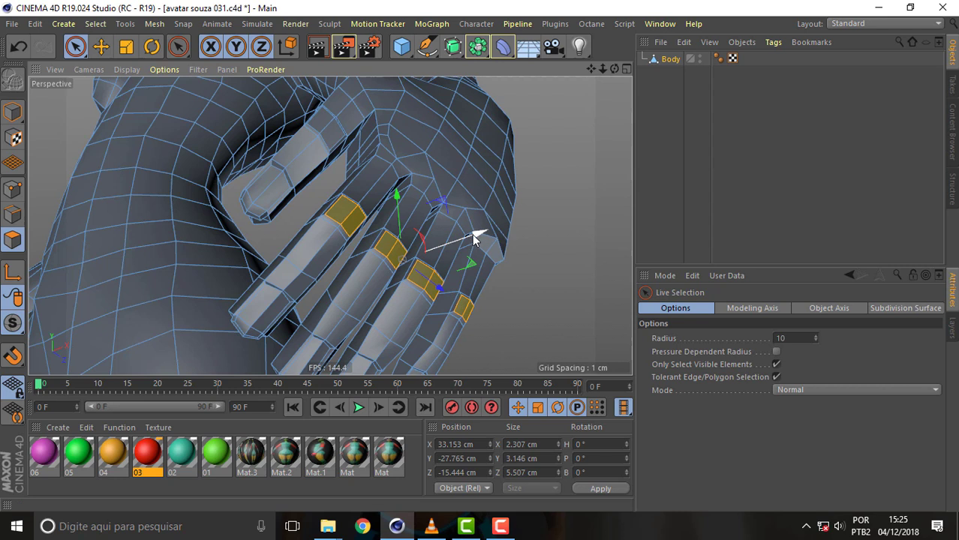
drag(473, 238, 568, 186)
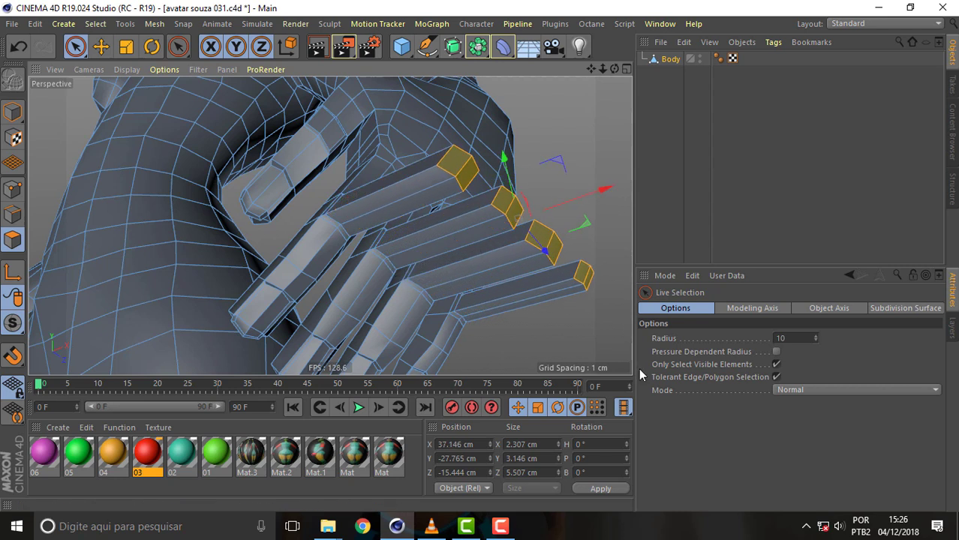
- Grow the selection to cover the whole fingers and orbit to inspect them
click(63, 23)
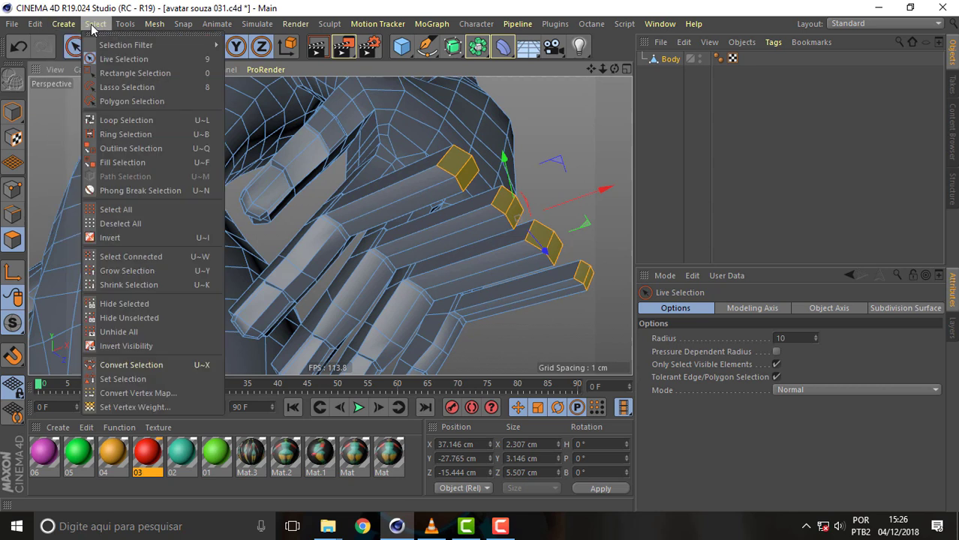
click(133, 271)
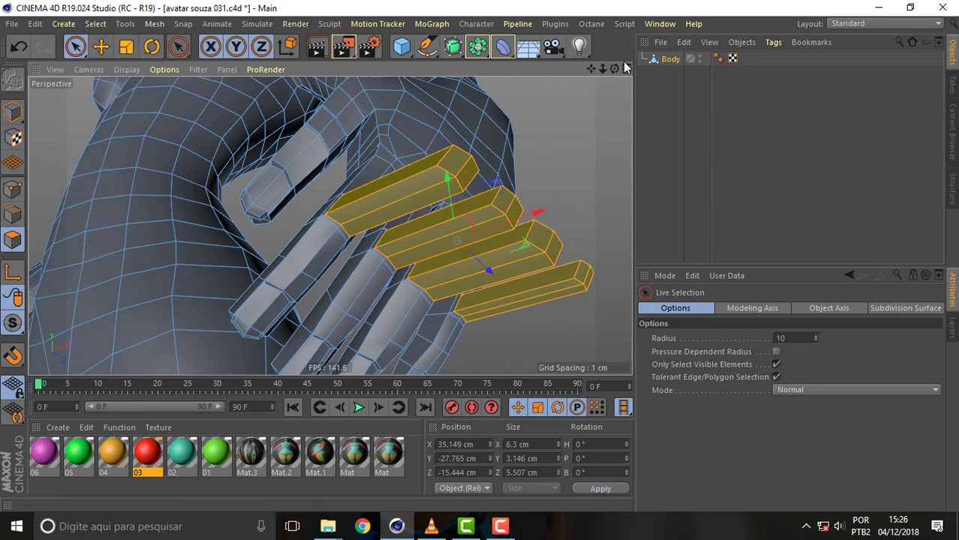
drag(614, 68, 525, 98)
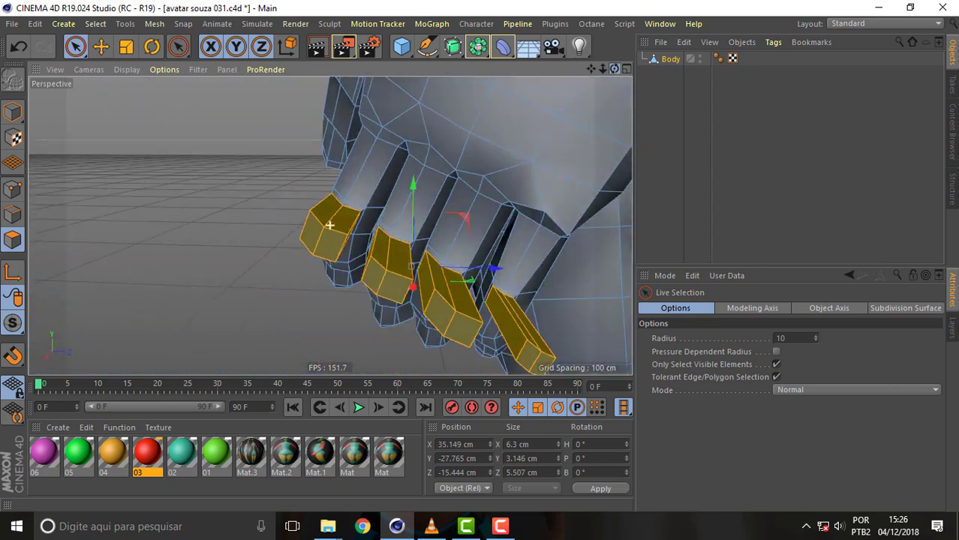
drag(329, 225, 330, 225)
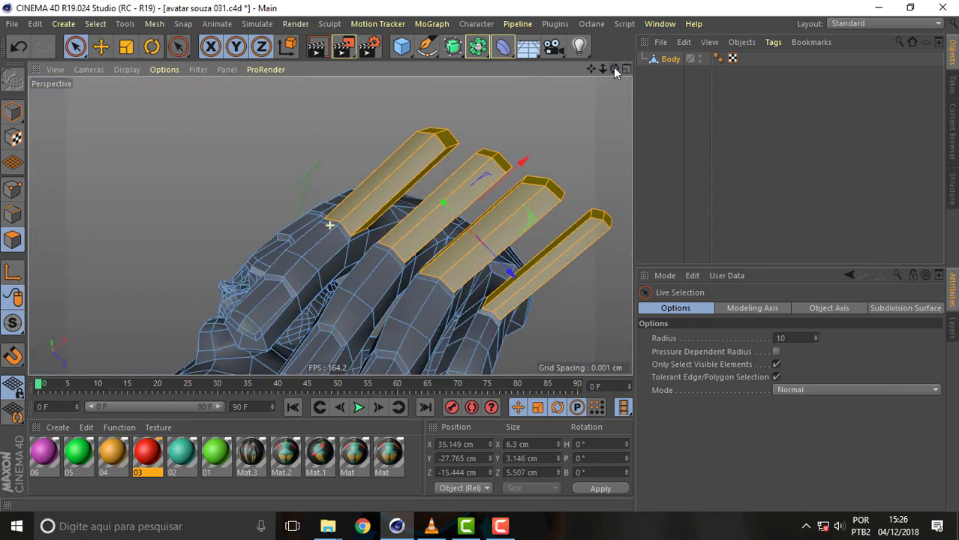
- Deselect all and zoom in on the open holes at the finger bases
key(ctrl+shift+a)
mouse_move(613, 68)
mouse_down()
mouse_move(585, 83)
mouse_move(589, 160)
mouse_up()
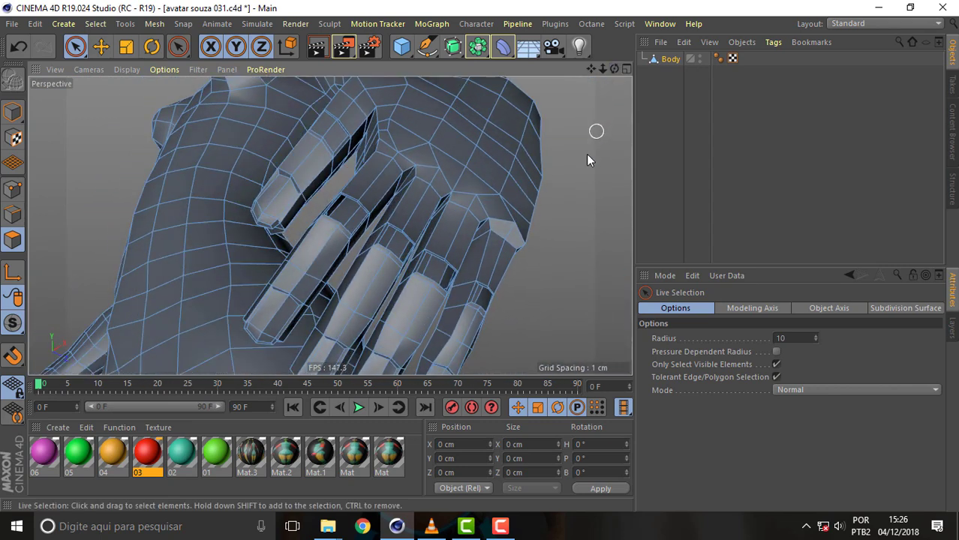
scroll(572, 171, up, 5)
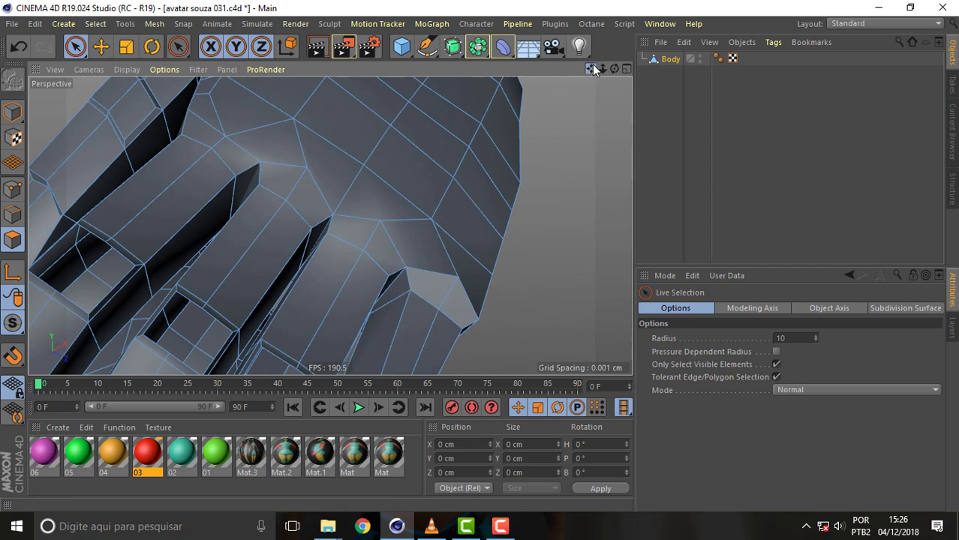
mouse_move(591, 69)
mouse_down()
mouse_move(330, 225)
mouse_move(397, 196)
mouse_up()
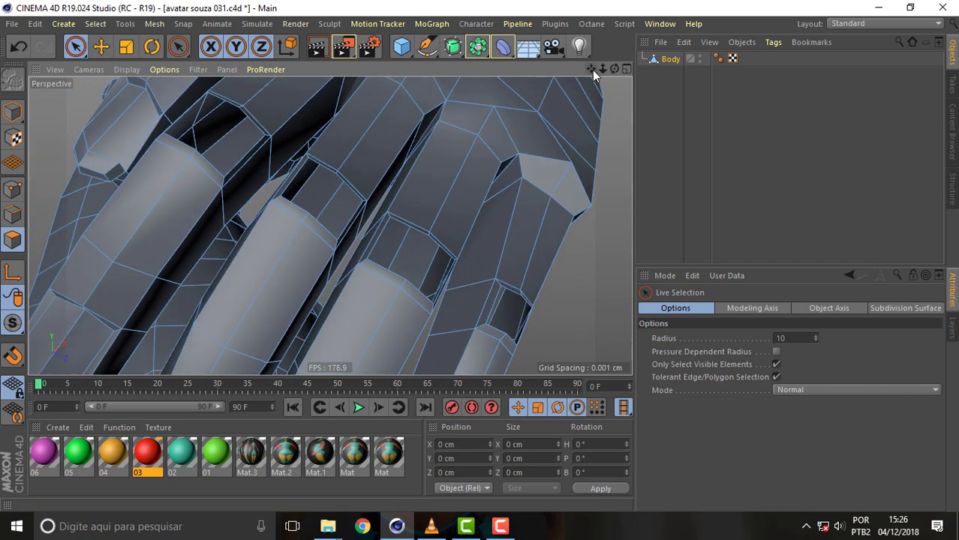
right_click(598, 278)
- Use the Bridge tool in Edges mode to fill the first finger-base gaps
click(638, 71)
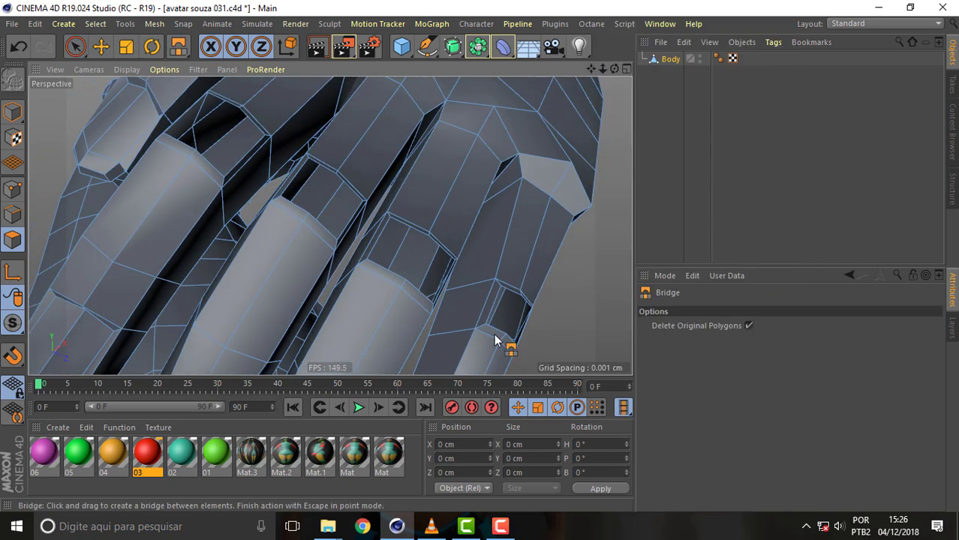
click(19, 215)
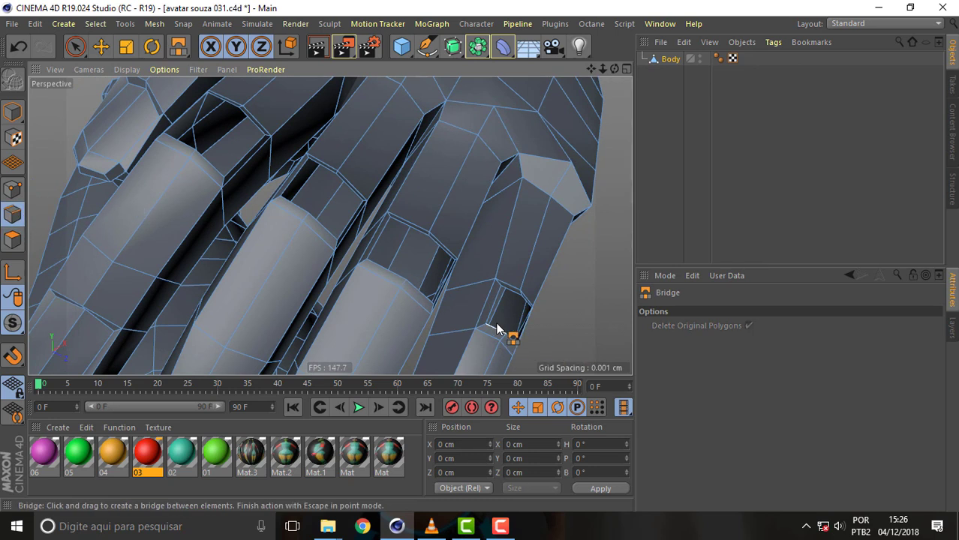
drag(496, 333, 512, 348)
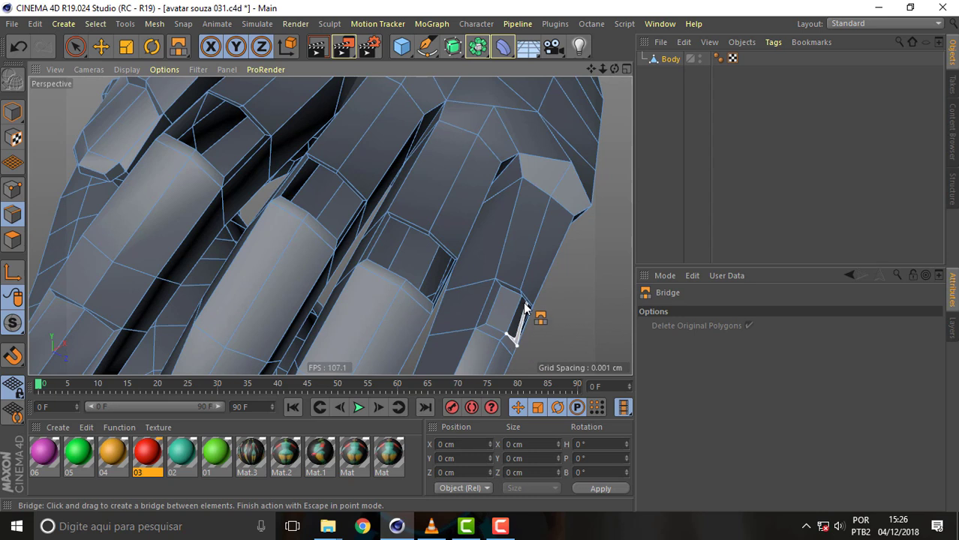
mouse_move(407, 283)
mouse_down()
mouse_move(419, 292)
mouse_move(434, 262)
mouse_up()
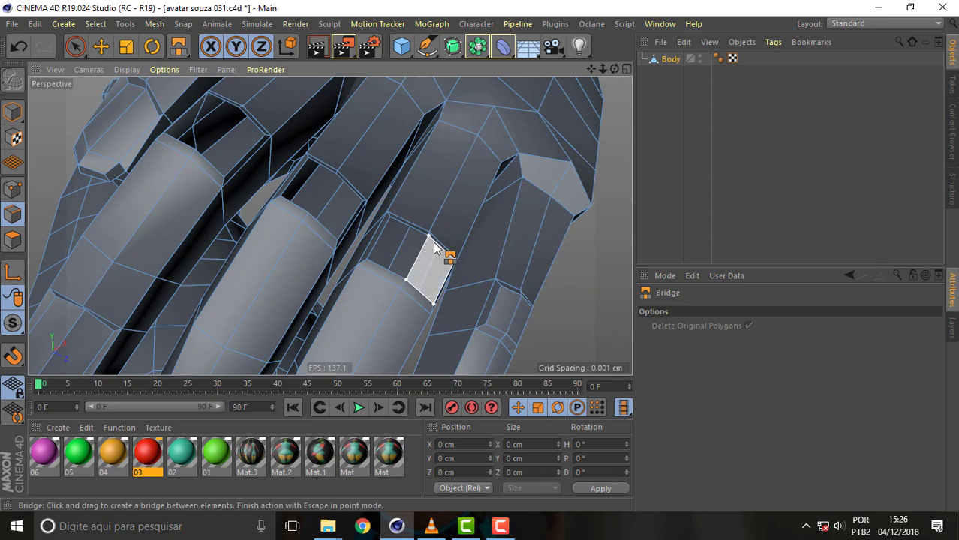
mouse_move(367, 260)
mouse_down()
mouse_move(393, 277)
mouse_move(424, 247)
mouse_up()
mouse_move(310, 214)
mouse_down()
mouse_move(320, 235)
mouse_move(364, 208)
mouse_up()
- Bridge the remaining finger-base gaps, undoing and redoing one wrongly placed bridge
mouse_move(282, 198)
mouse_down()
mouse_move(301, 211)
mouse_move(321, 172)
mouse_up()
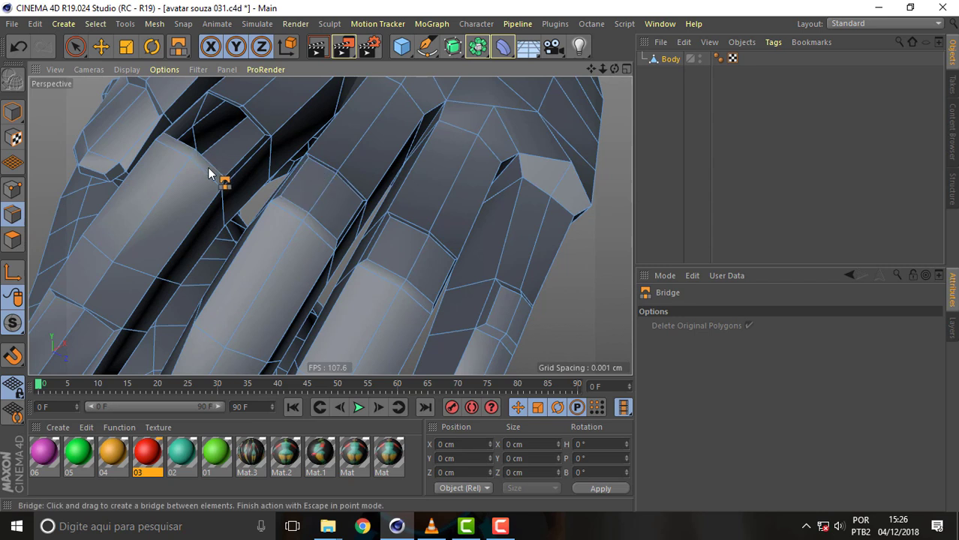
drag(213, 171, 259, 137)
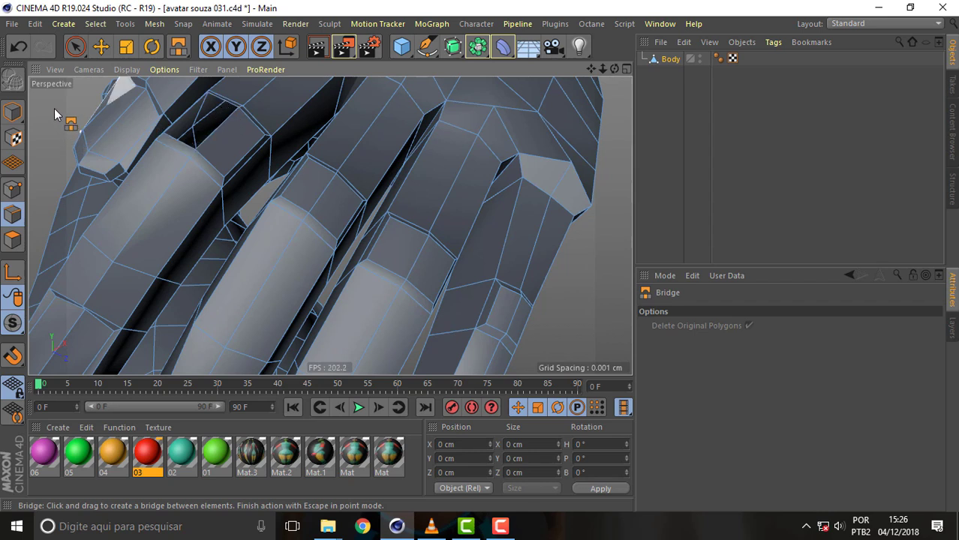
key(ctrl+z)
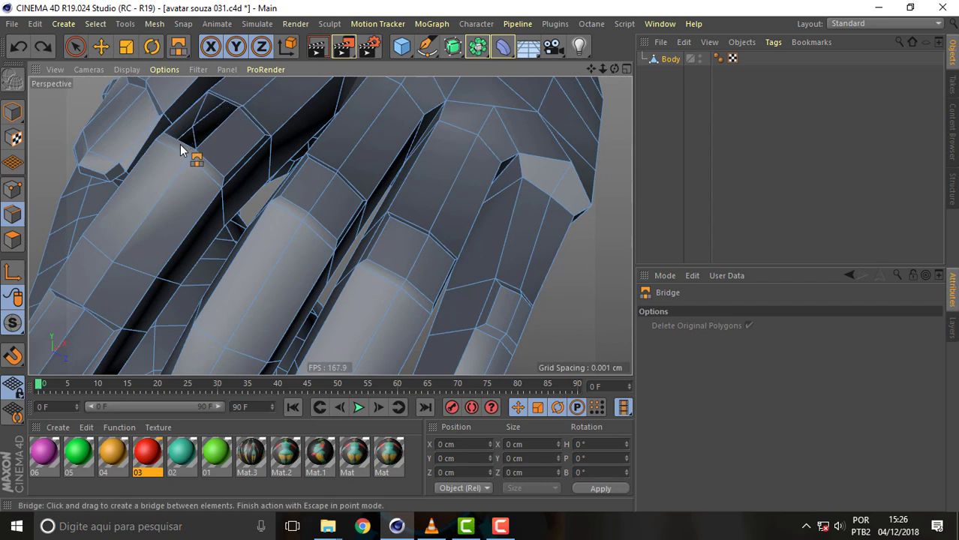
drag(186, 150, 229, 111)
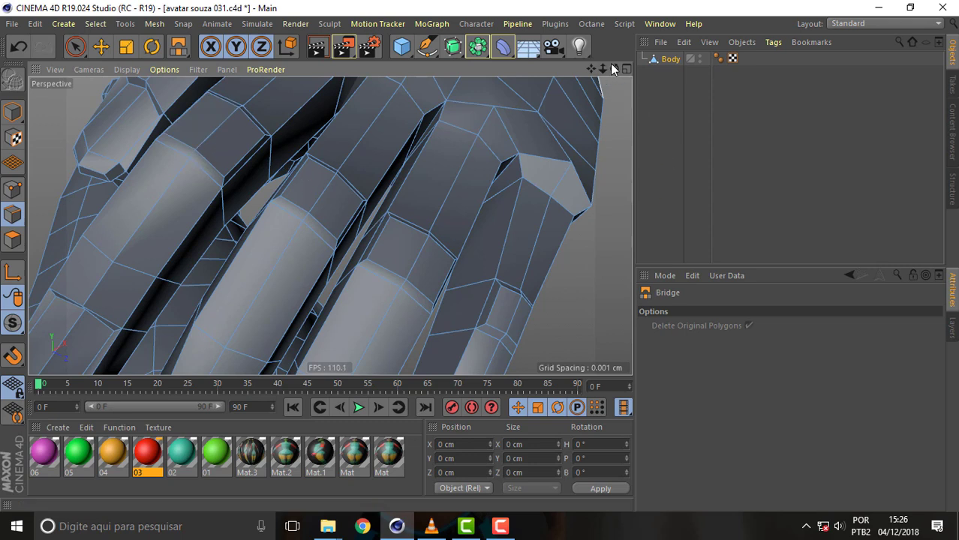
drag(612, 65, 329, 225)
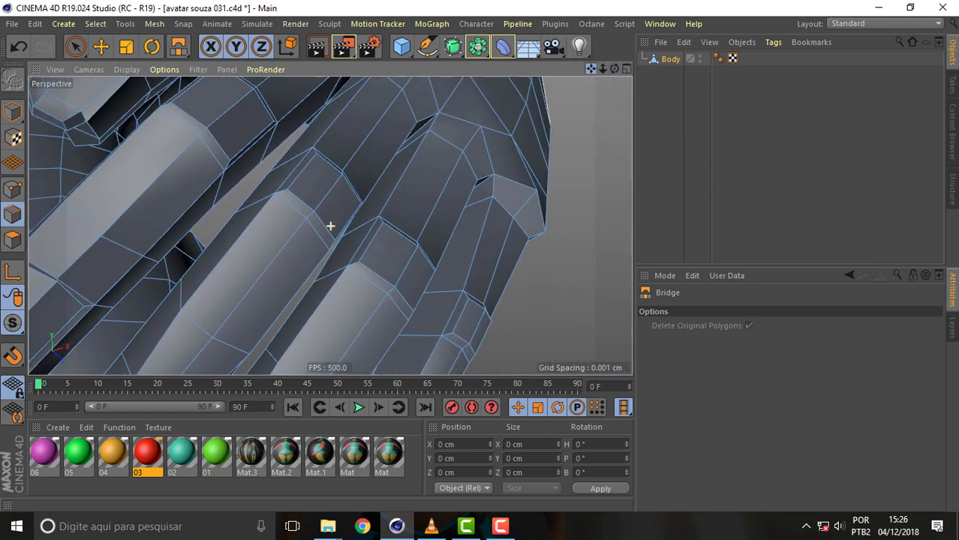
- Orbit and zoom out until the hand, hip and arm are all in view
drag(600, 67, 331, 225)
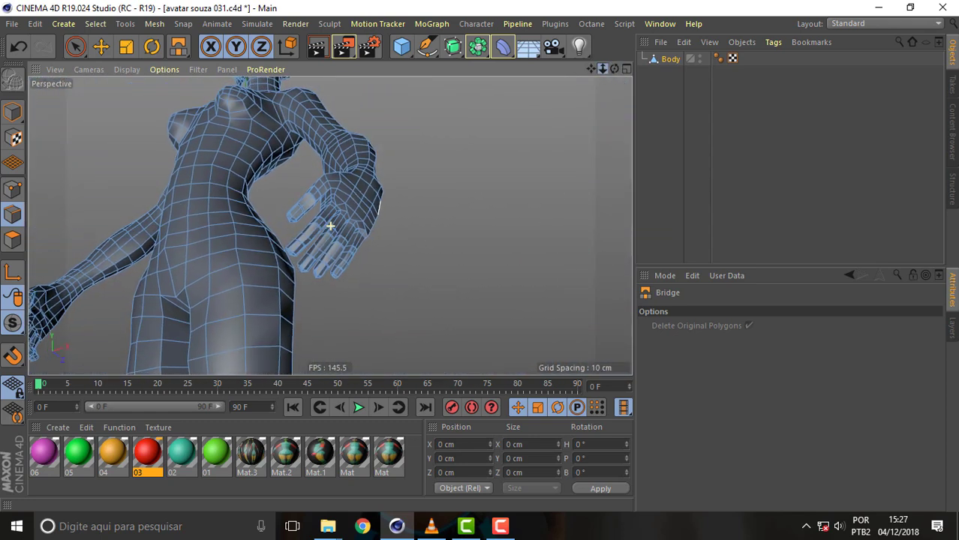
drag(611, 67, 329, 225)
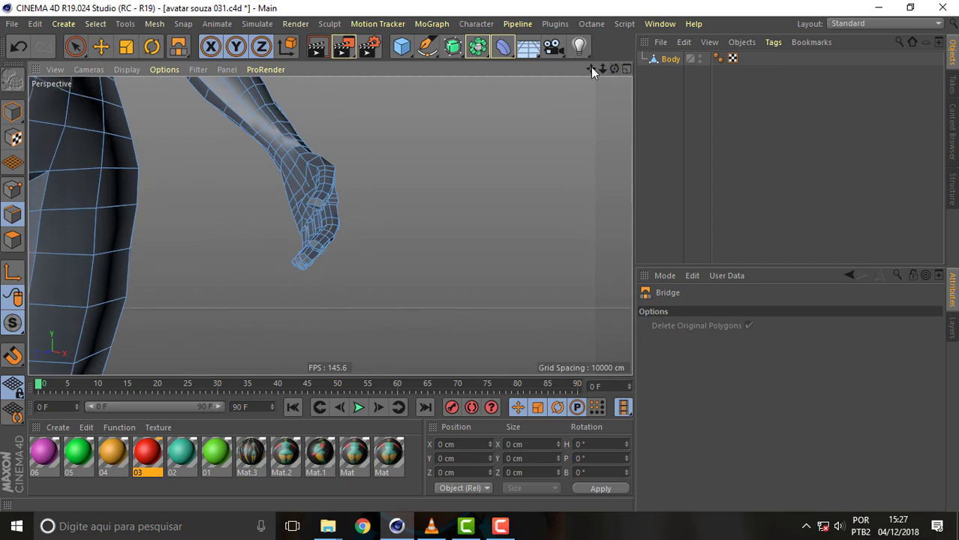
drag(593, 68, 330, 226)
drag(614, 69, 331, 226)
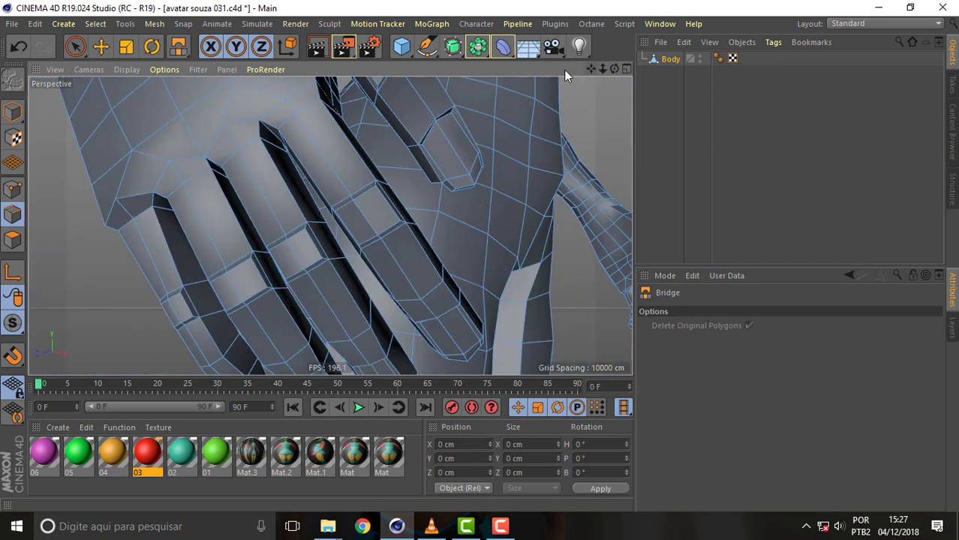
mouse_move(602, 69)
mouse_down()
mouse_move(331, 225)
mouse_move(502, 98)
mouse_up()
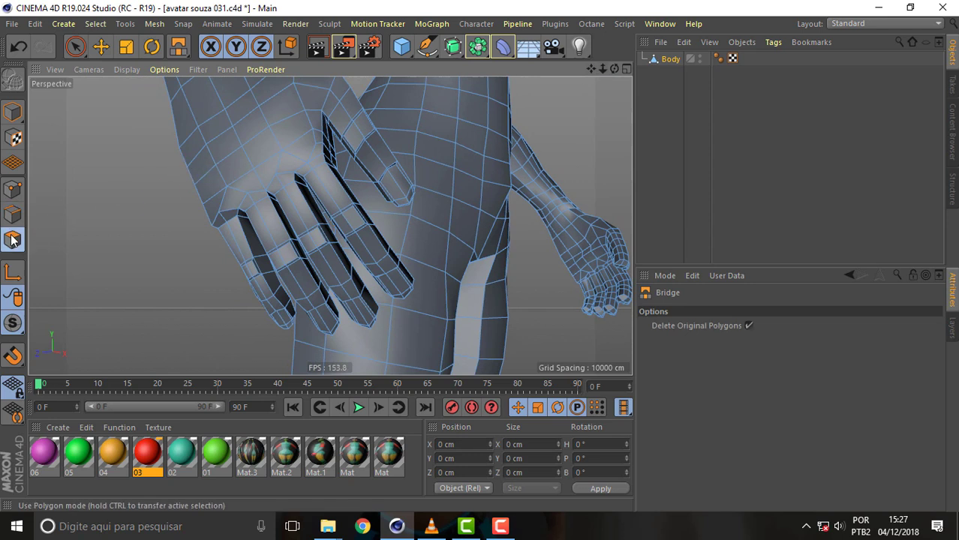
- Select a polygon on each of the four fingers and move them about 2 cm along Z
click(76, 49)
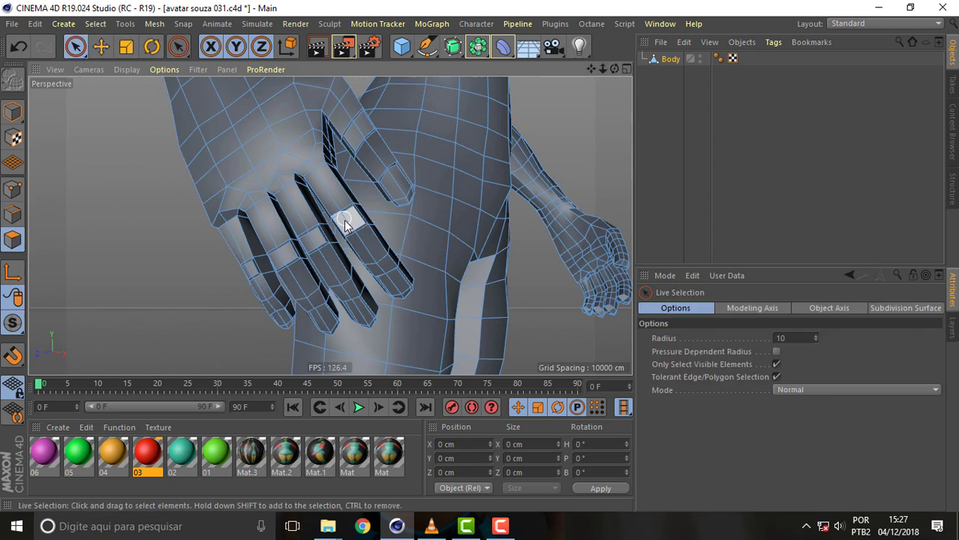
click(347, 220)
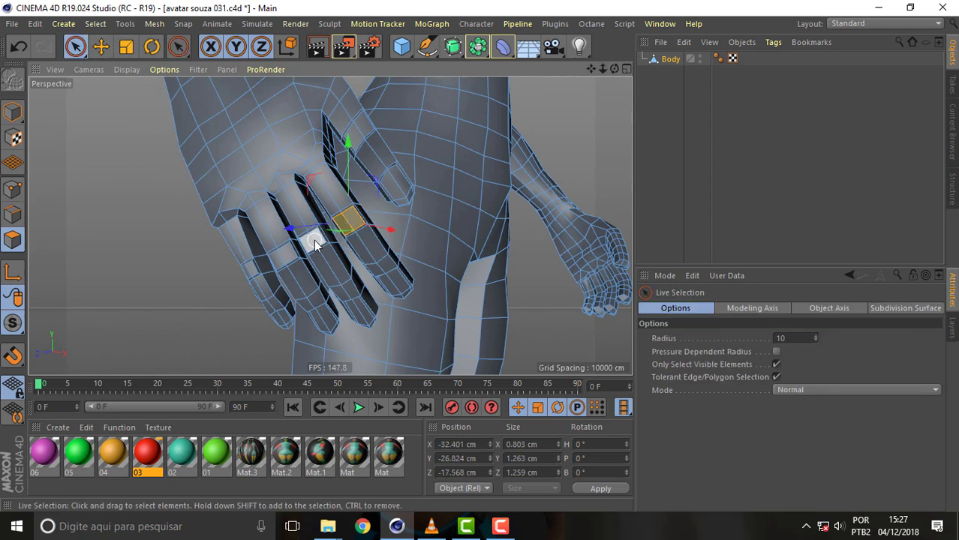
shift+click(314, 240)
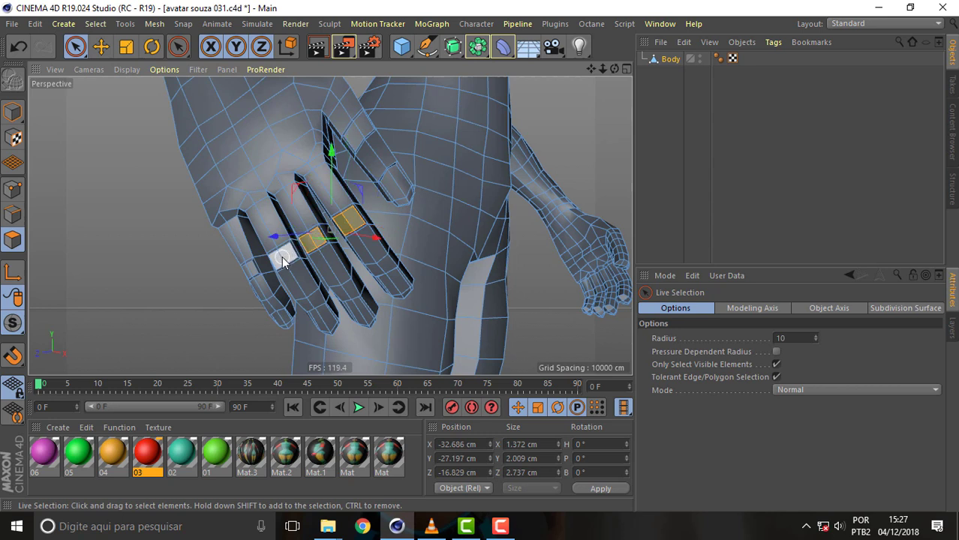
shift+click(281, 256)
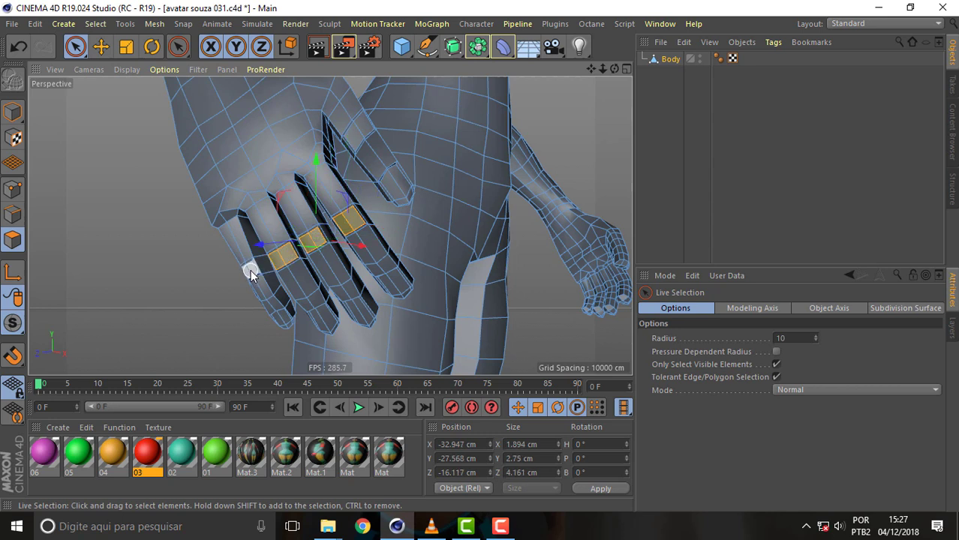
drag(601, 69, 133, 326)
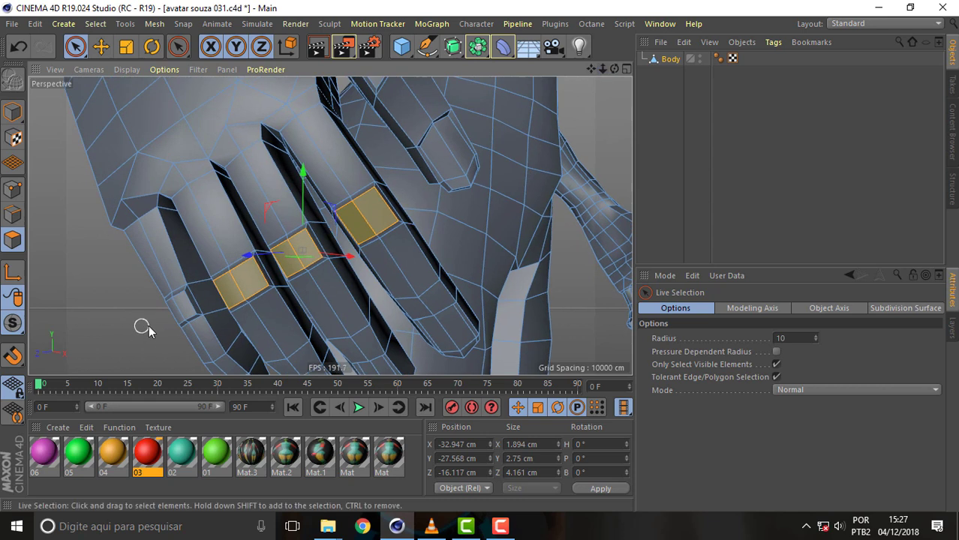
shift+click(178, 312)
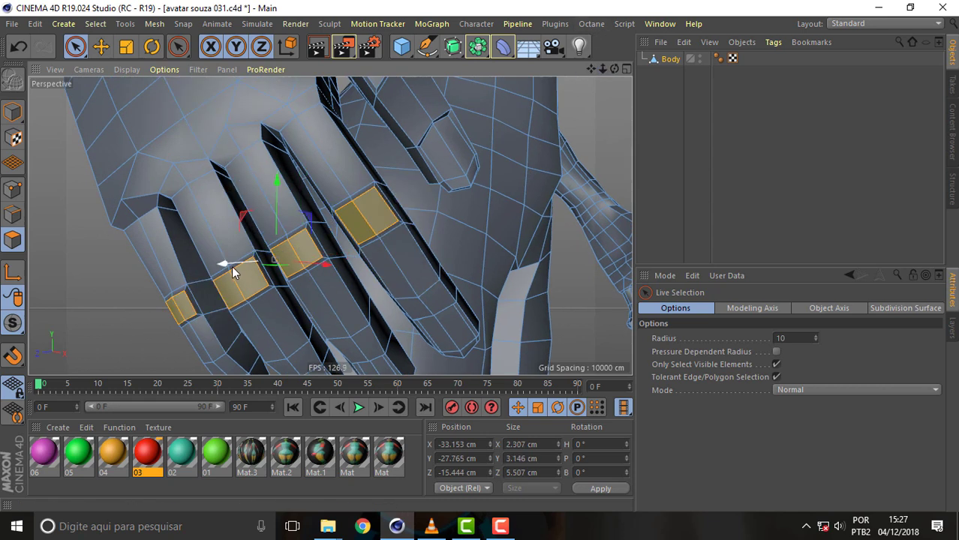
mouse_move(224, 265)
mouse_down()
mouse_move(163, 272)
mouse_move(302, 243)
mouse_move(344, 248)
mouse_up()
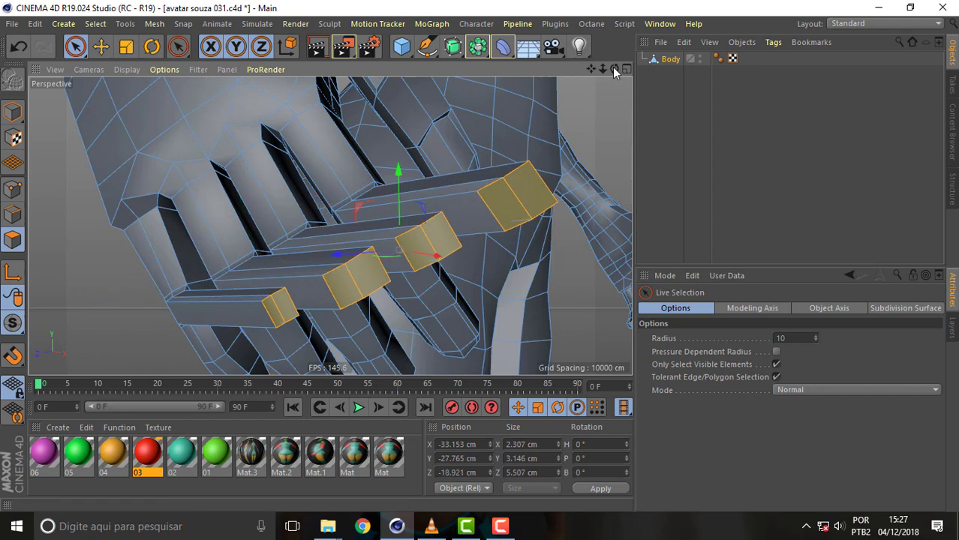
- Grow the selection over the fingers and delete those polygons
drag(612, 67, 556, 105)
alt+drag(329, 225, 332, 221)
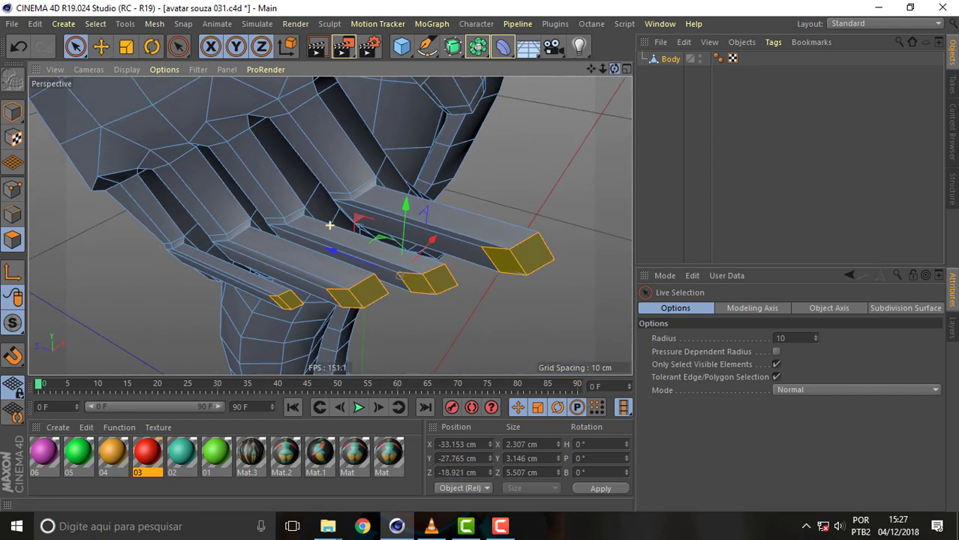
click(94, 24)
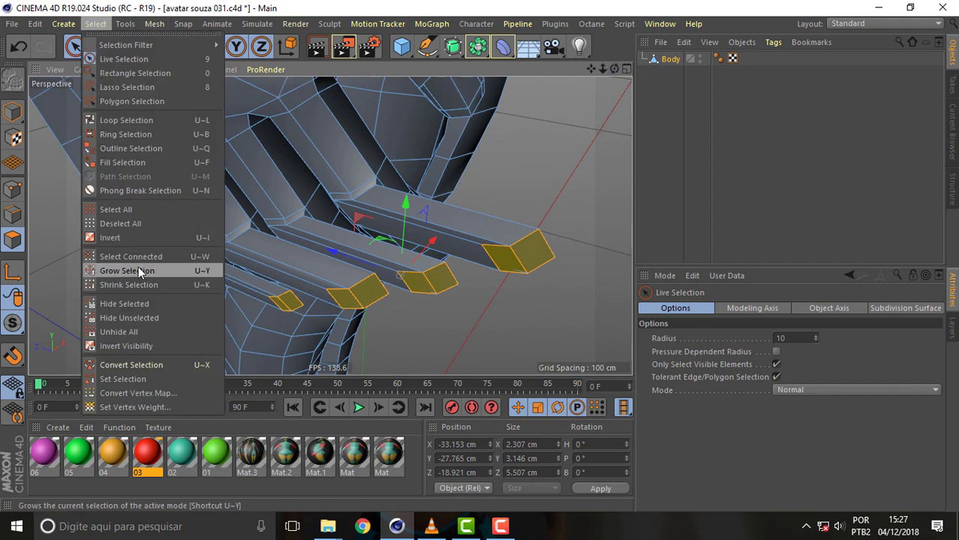
click(138, 267)
key(Delete)
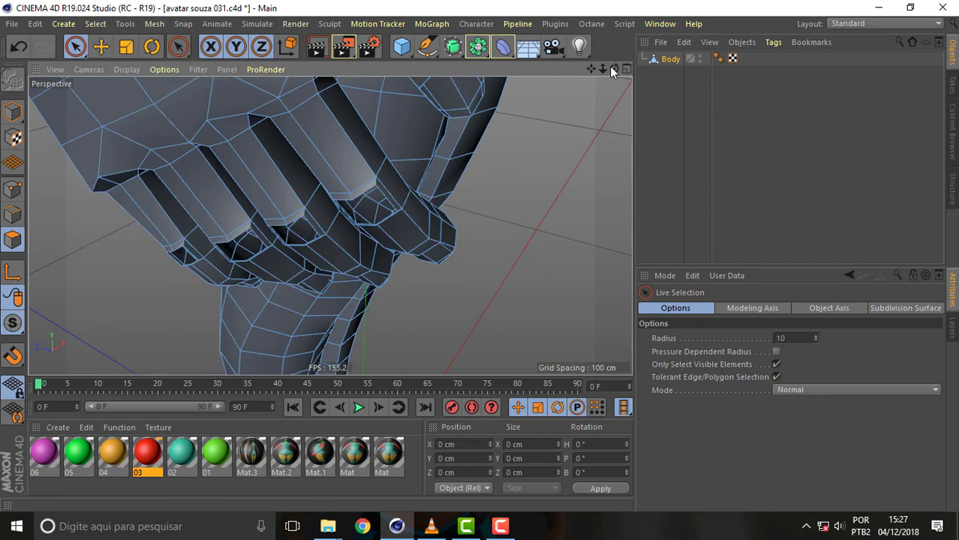
drag(613, 68, 570, 90)
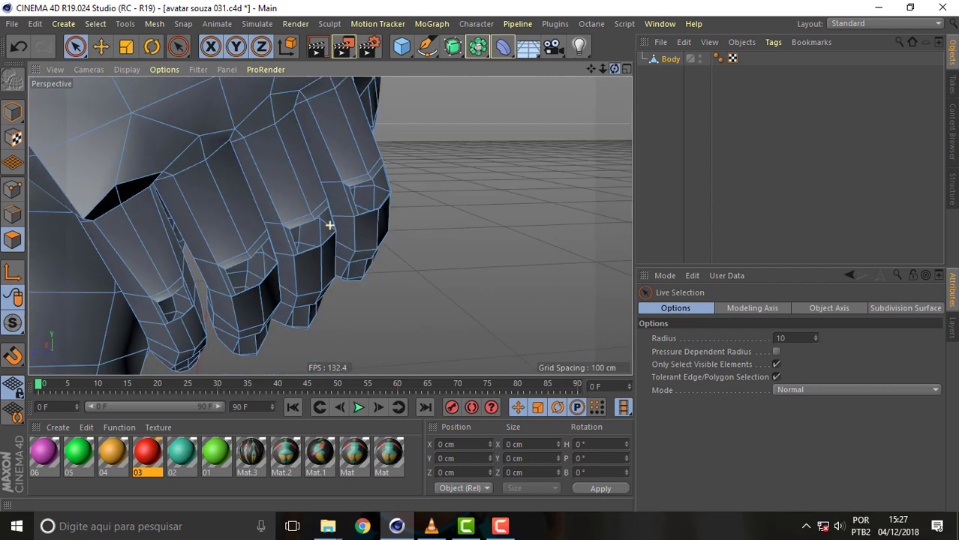
alt+drag(329, 225, 329, 226)
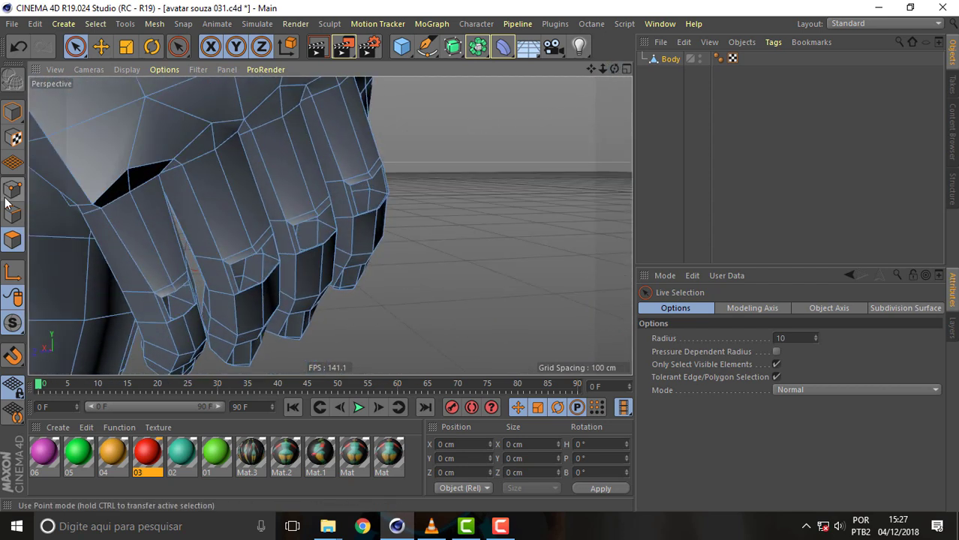
- Activate Bridge, undo a stray bridge attempt, and zoom in on the fingers
right_click(579, 153)
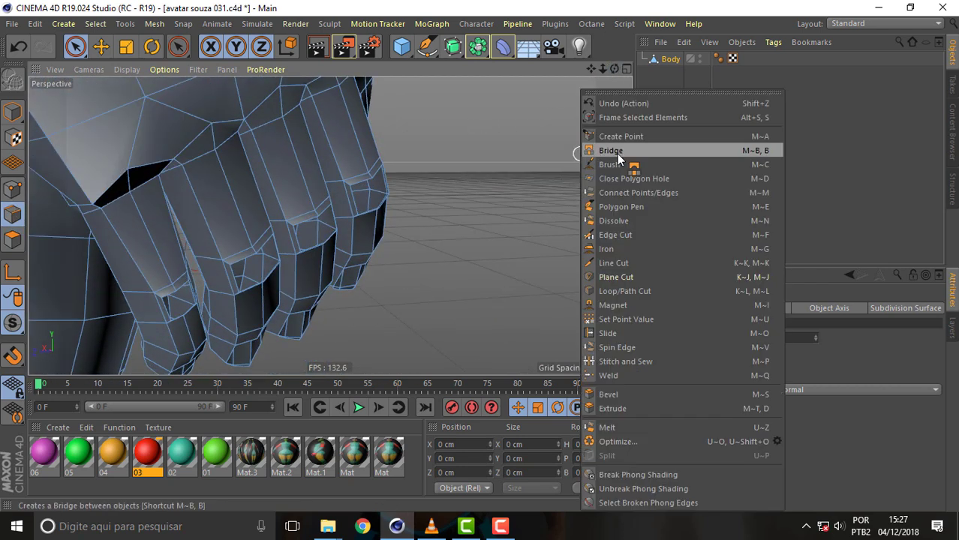
click(617, 152)
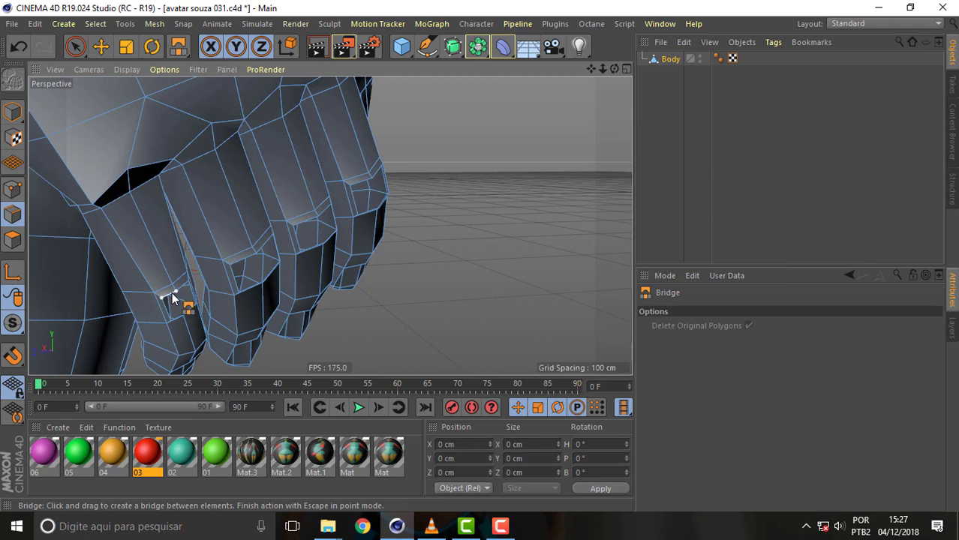
drag(172, 292, 175, 318)
mouse_move(182, 286)
mouse_down()
mouse_move(188, 323)
mouse_move(185, 305)
mouse_up()
key(ctrl+z)
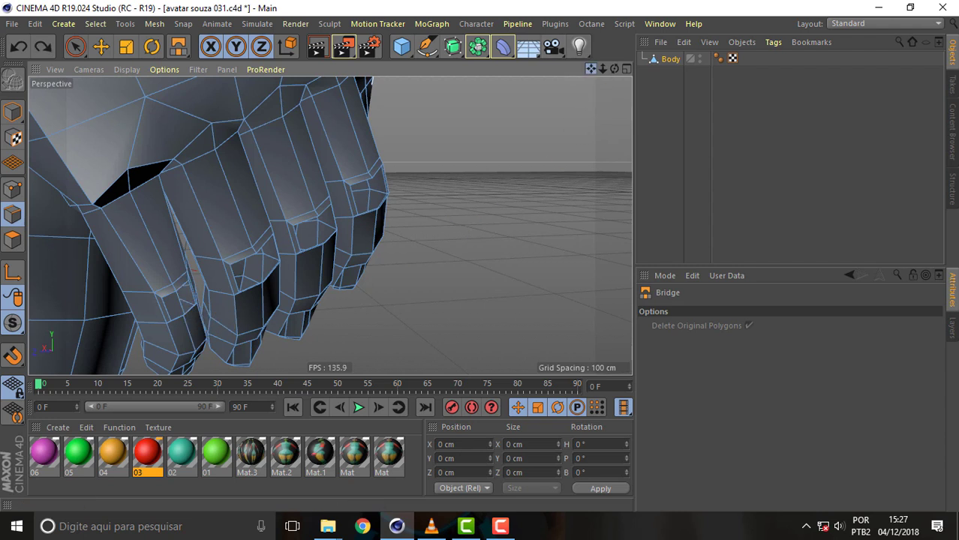
mouse_move(329, 223)
alt+mouse_down()
mouse_move(271, 249)
mouse_move(263, 269)
mouse_move(271, 255)
alt+mouse_up()
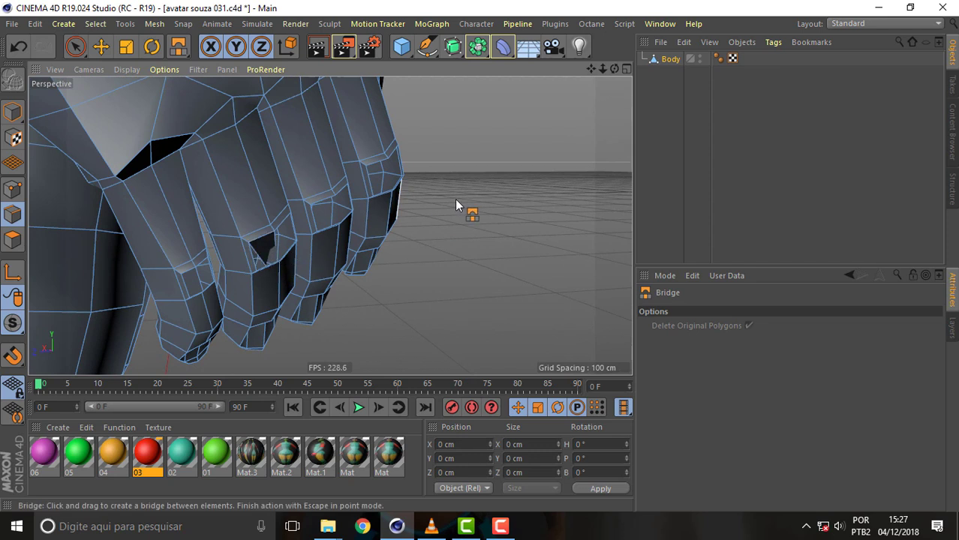
drag(614, 69, 601, 72)
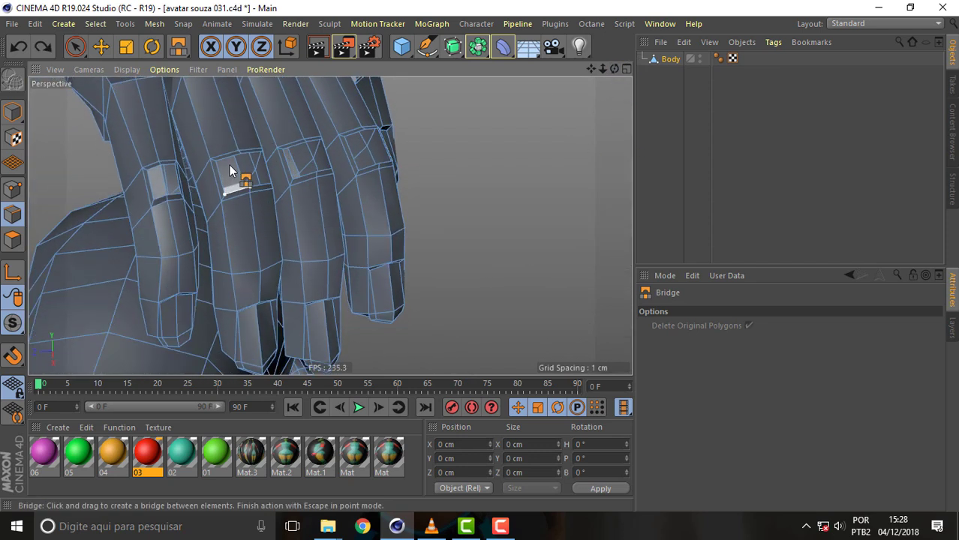
- Bridge the open gaps on the middle and index fingers
drag(230, 165, 227, 155)
drag(175, 194, 170, 177)
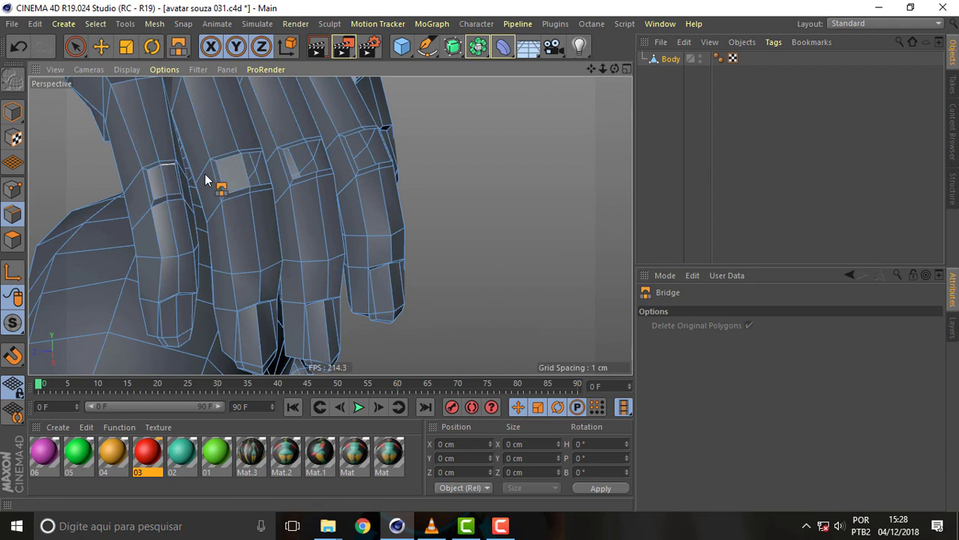
mouse_move(255, 171)
mouse_down()
mouse_move(261, 189)
mouse_move(253, 158)
mouse_up()
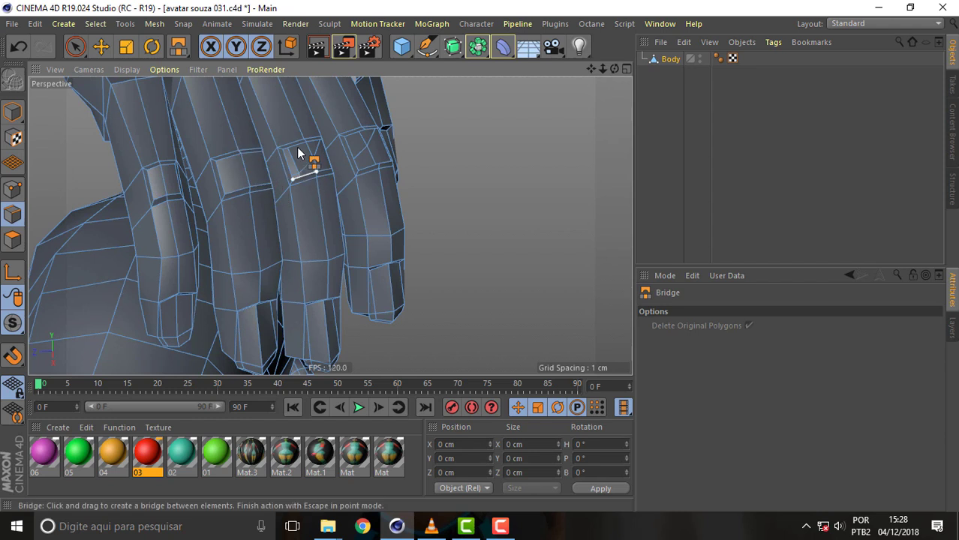
drag(292, 149, 304, 155)
- Undo the stray bridge and close the last fingertip gaps with new bridge polygons
key(ctrl+z)
drag(612, 67, 331, 223)
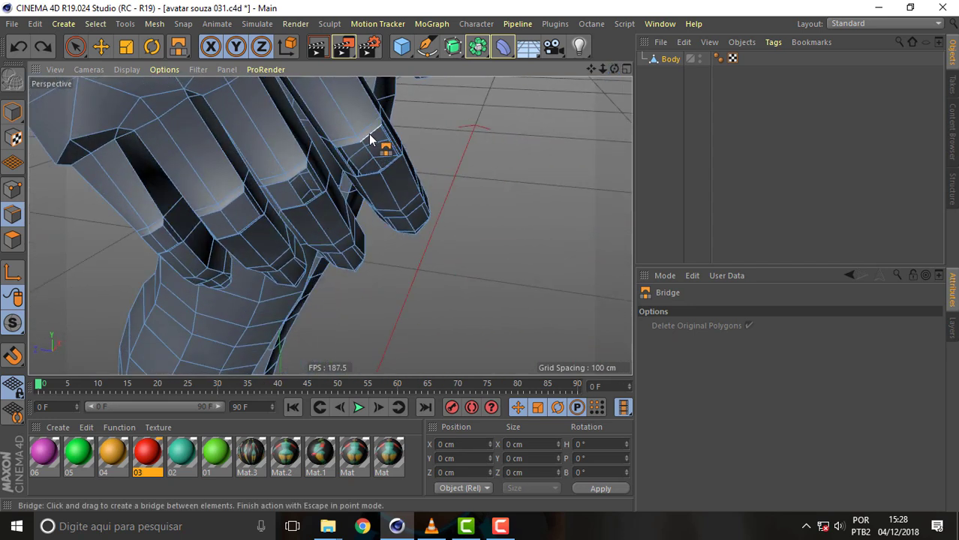
drag(368, 133, 385, 164)
mouse_move(602, 68)
mouse_down()
mouse_move(330, 225)
mouse_move(352, 148)
mouse_move(363, 162)
mouse_up()
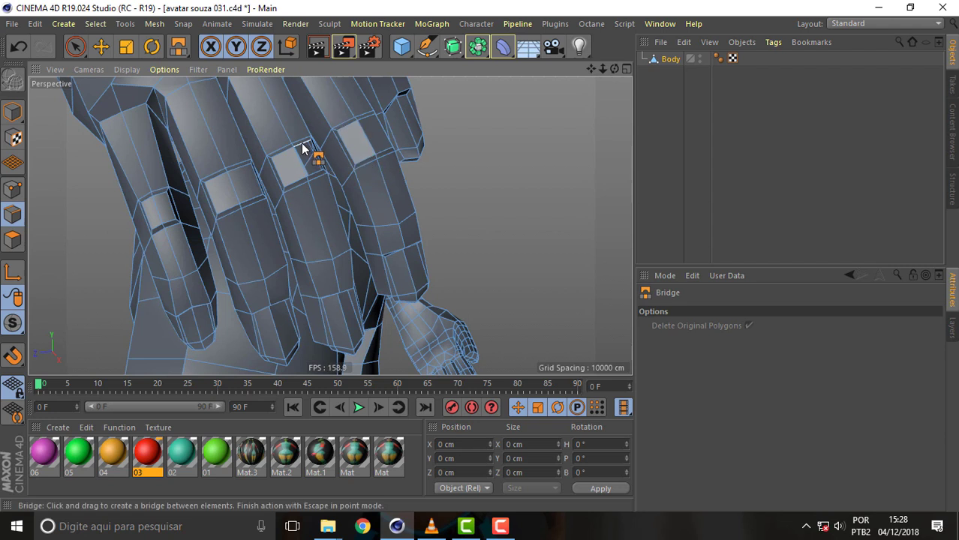
drag(304, 147, 332, 188)
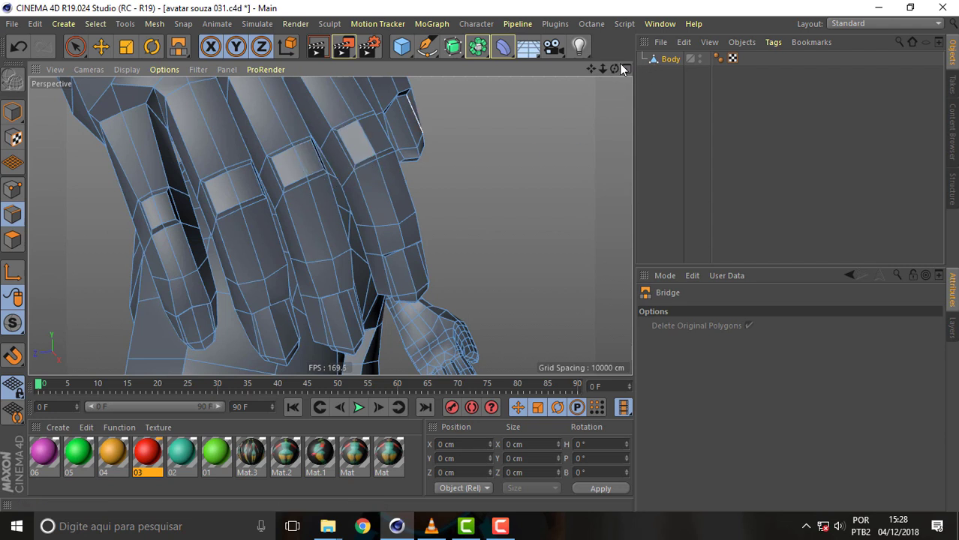
drag(613, 68, 571, 97)
mouse_move(329, 225)
mouse_down()
mouse_move(627, 70)
mouse_move(330, 225)
mouse_up()
- Frame the whole avatar body, centred, in the viewport
key(alt+h)
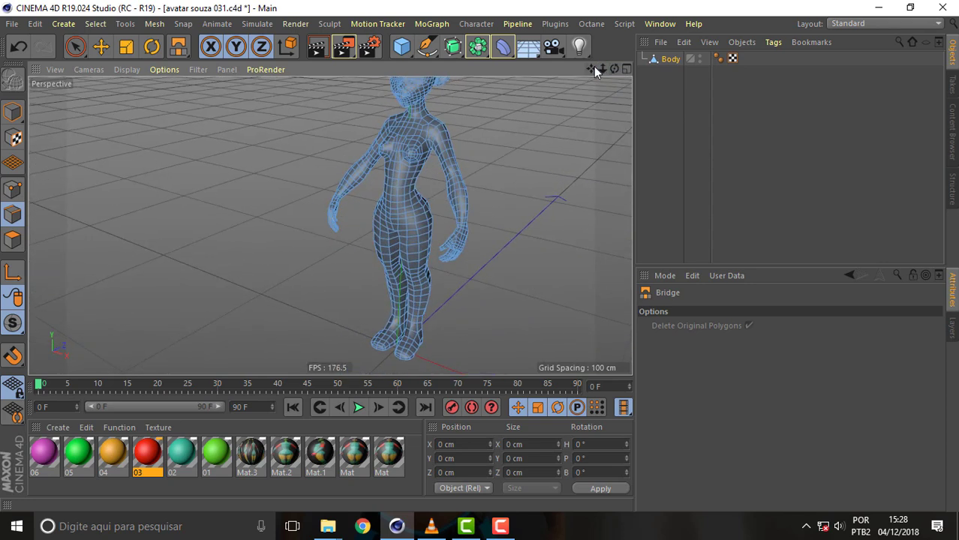
drag(593, 66, 332, 226)
scroll(331, 226, up, 5)
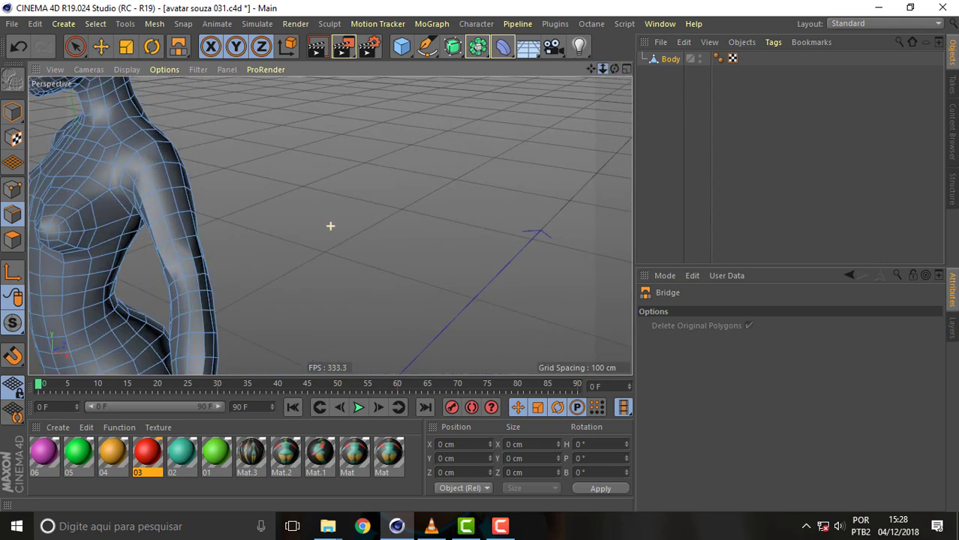
scroll(331, 226, down, 2)
drag(591, 69, 331, 225)
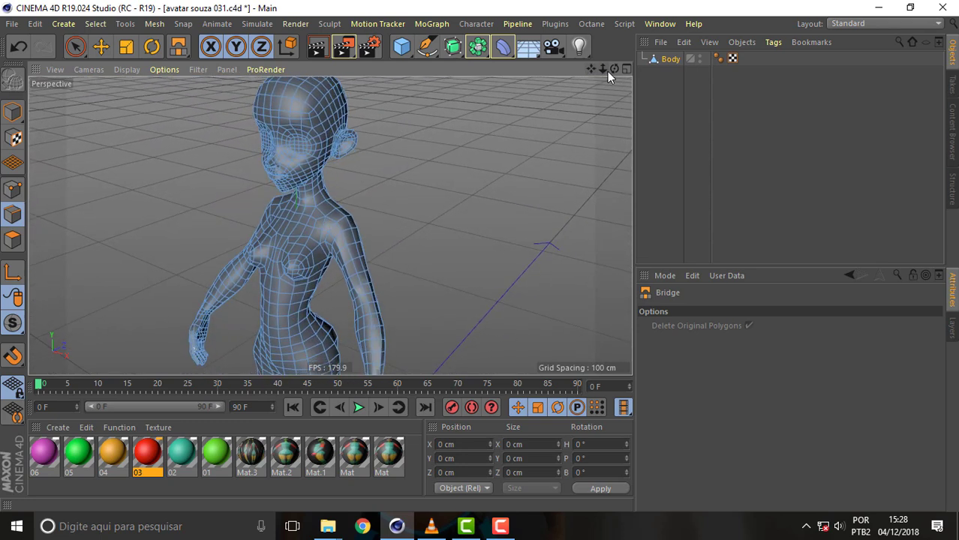
drag(615, 66, 604, 72)
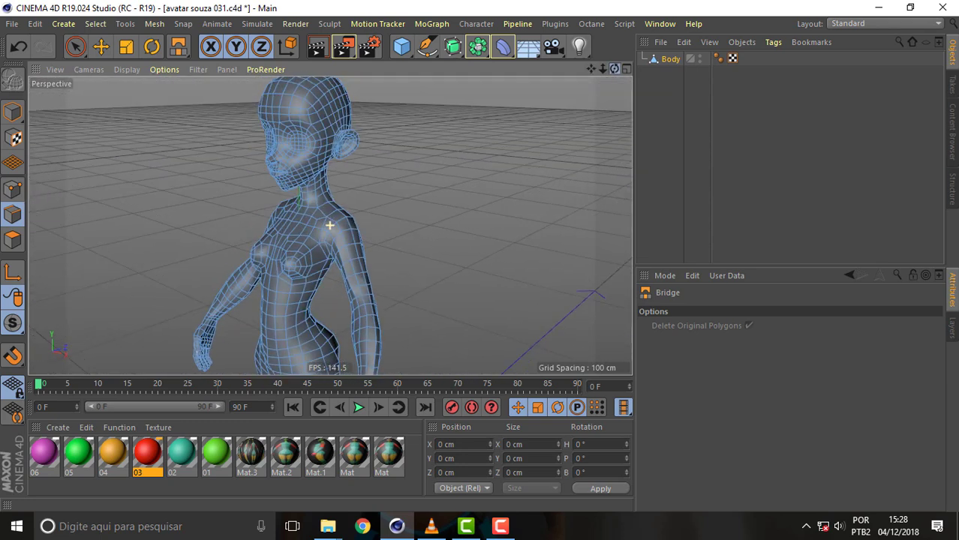
drag(329, 225, 673, 60)
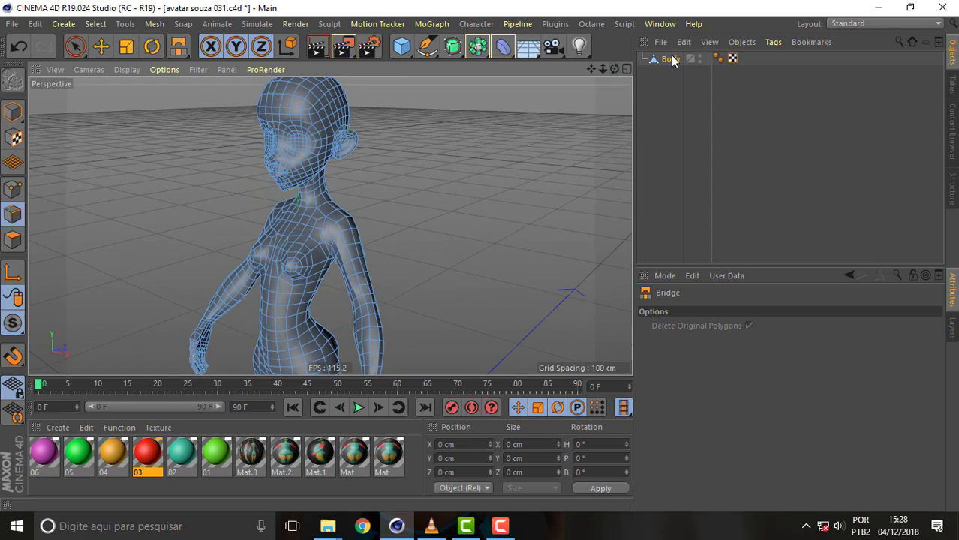
- Save the scene as avatar souza 032.c4d
click(12, 23)
click(42, 153)
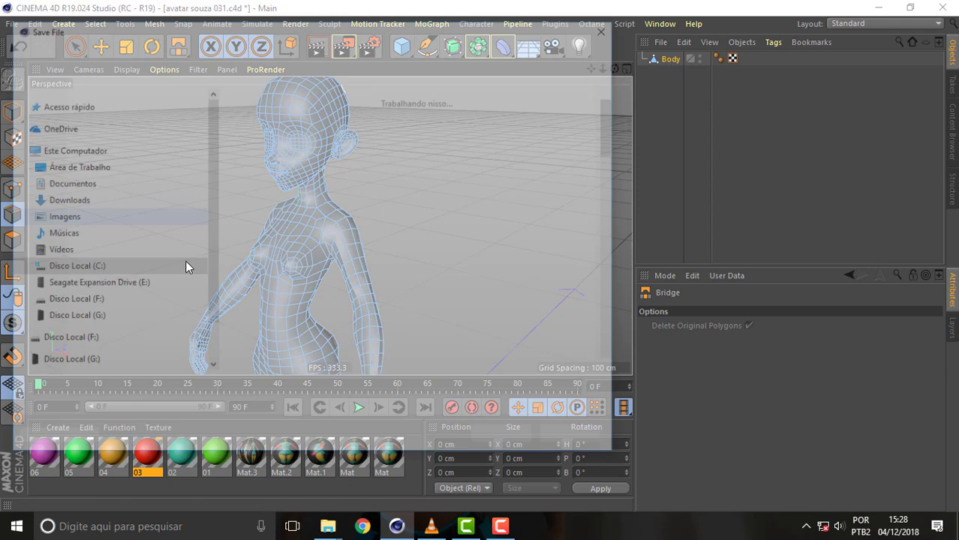
click(158, 391)
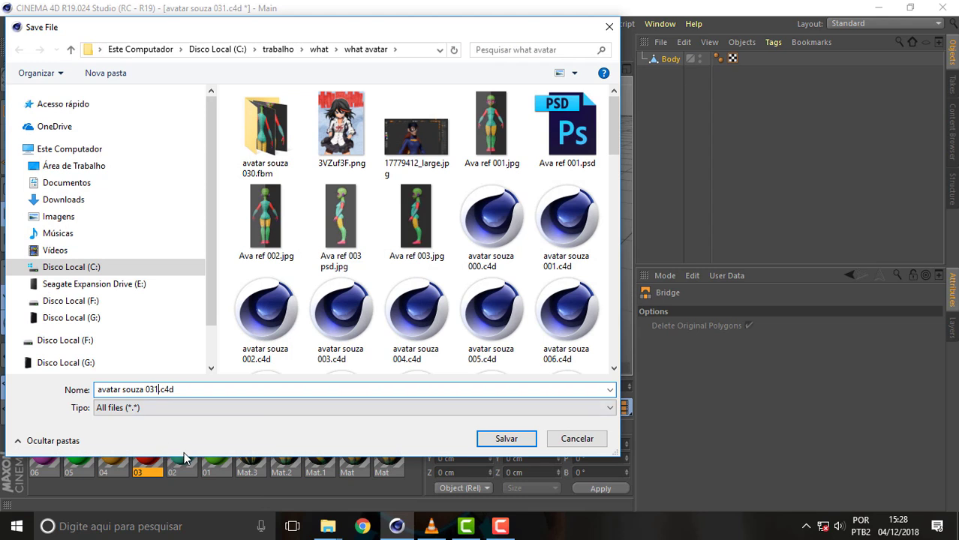
click(482, 440)
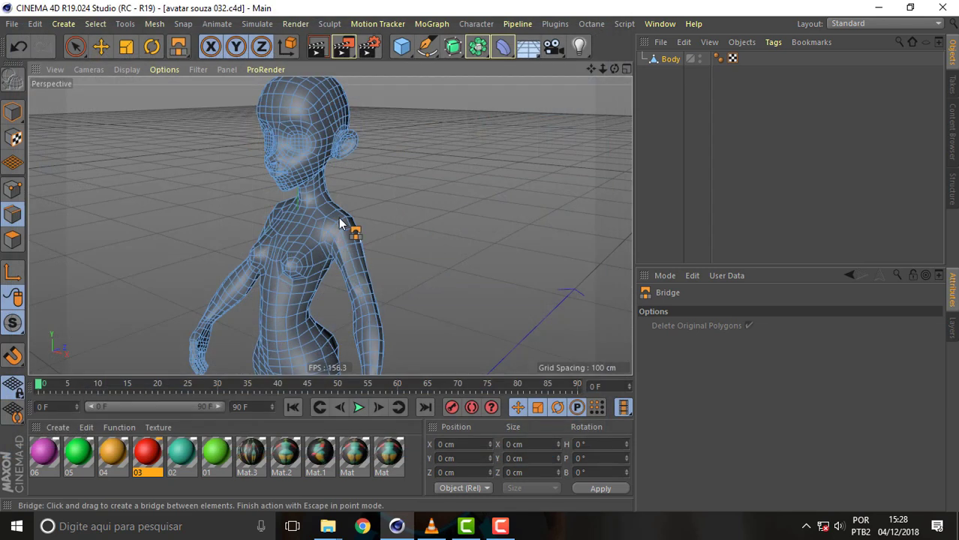
- Switch to the BP - UV Edit layout and frame the Body's tangled, overlapping UV mesh
drag(592, 68, 300, 240)
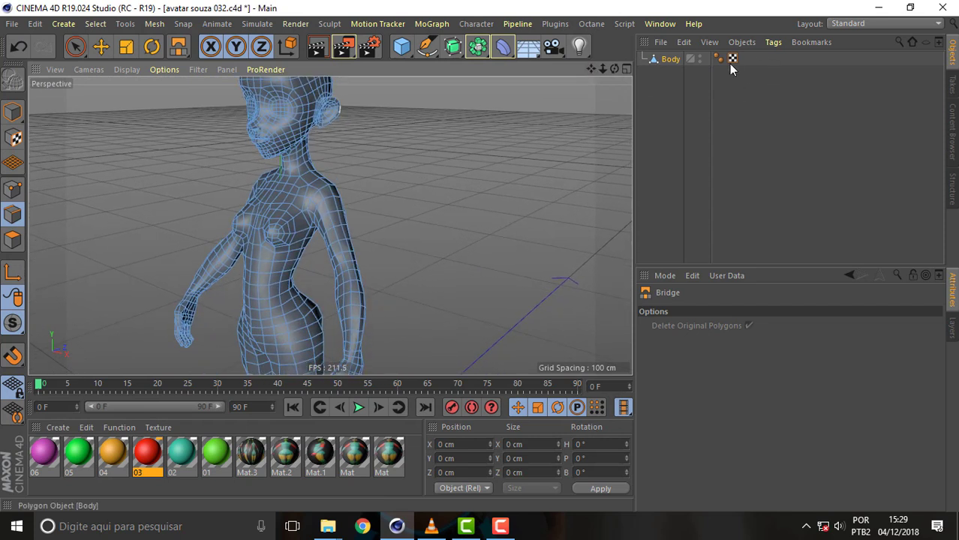
click(860, 20)
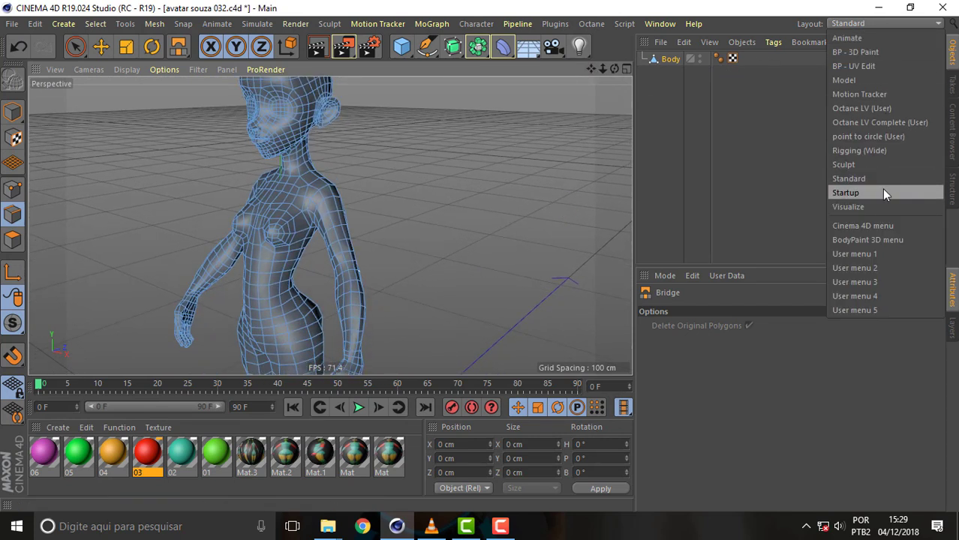
click(881, 66)
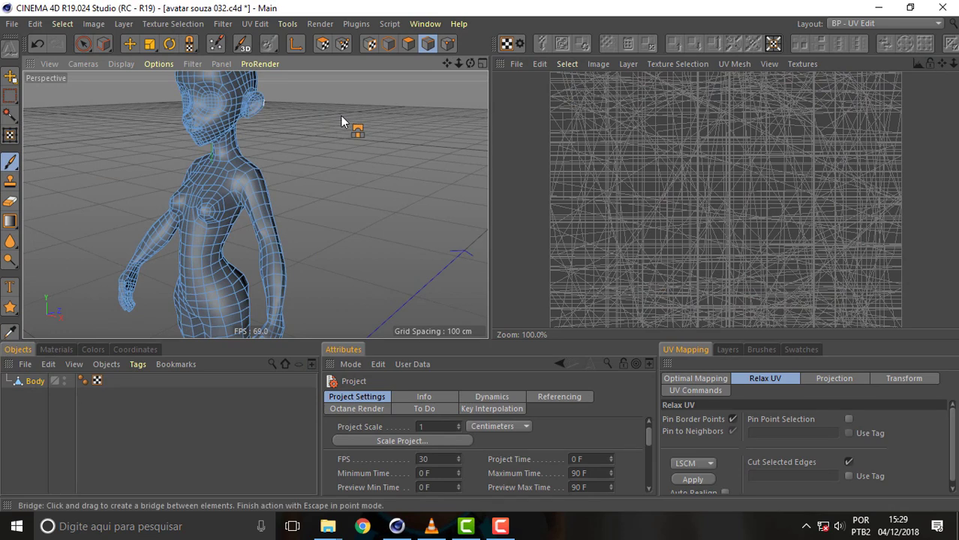
drag(944, 64, 944, 66)
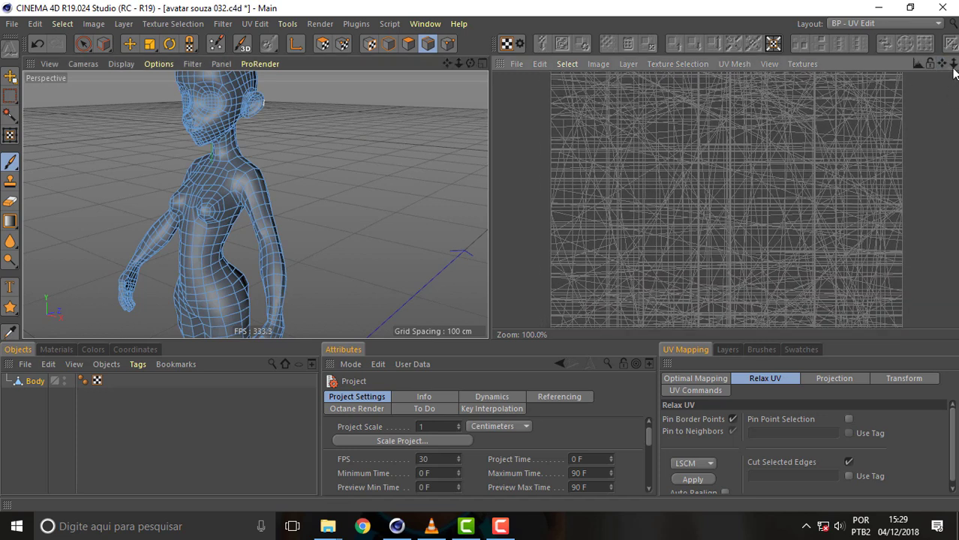
drag(953, 64, 953, 65)
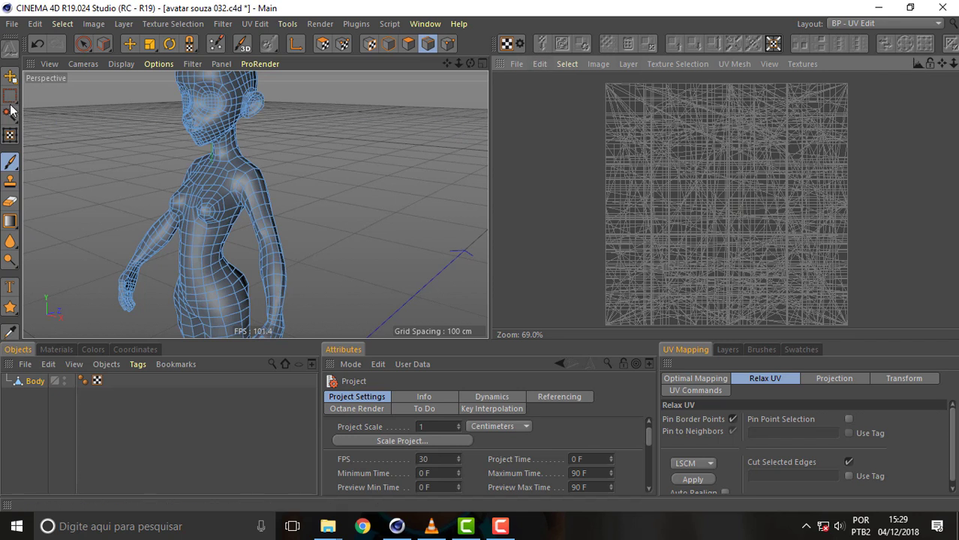
click(876, 24)
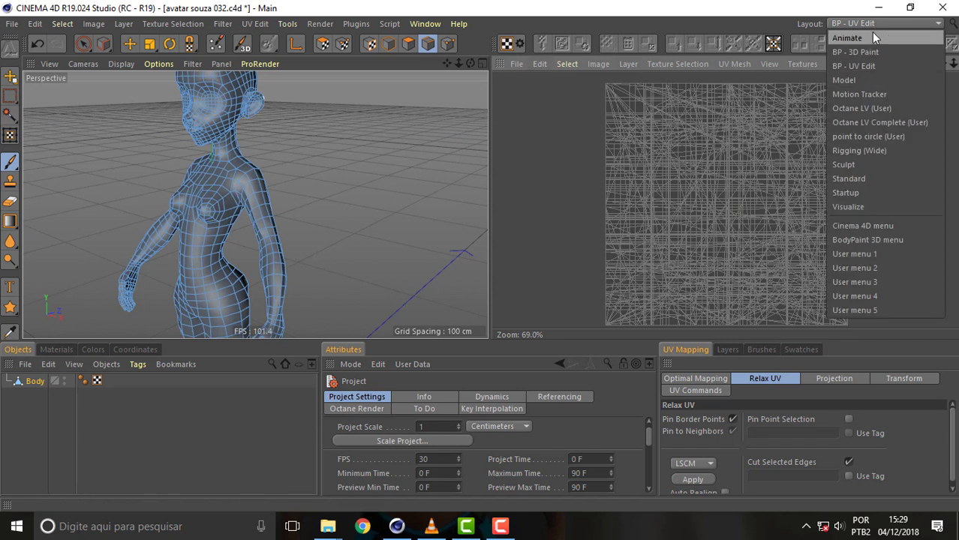
- Return to the Standard layout and select the whole Body object with Move
click(871, 181)
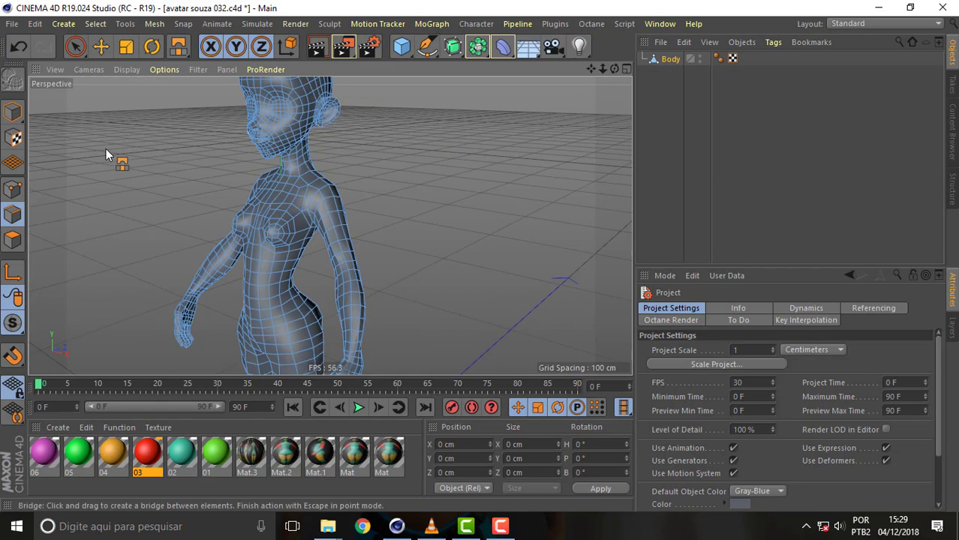
click(101, 47)
click(12, 111)
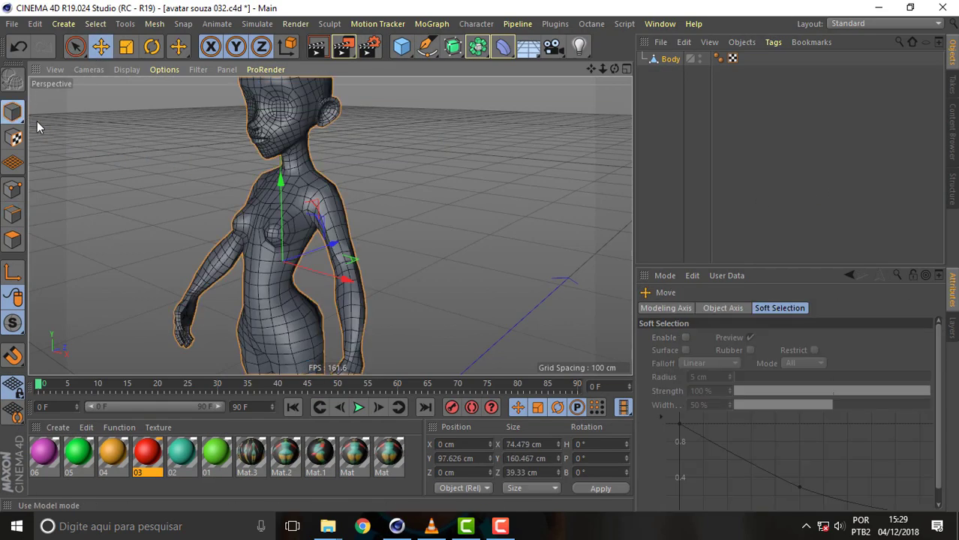
- Switch to BP - UV Edit, look through the UV editor's Image menu, then go back to Standard
click(867, 21)
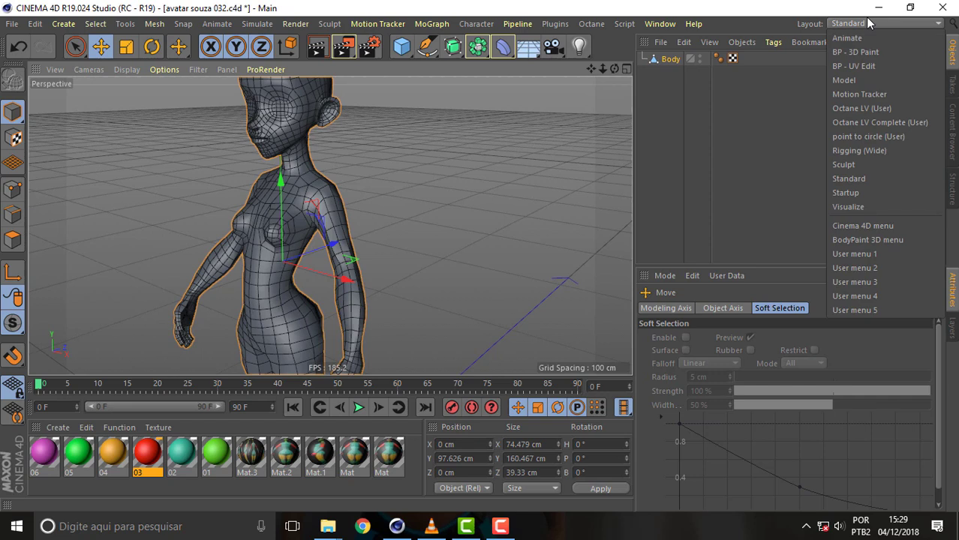
click(877, 67)
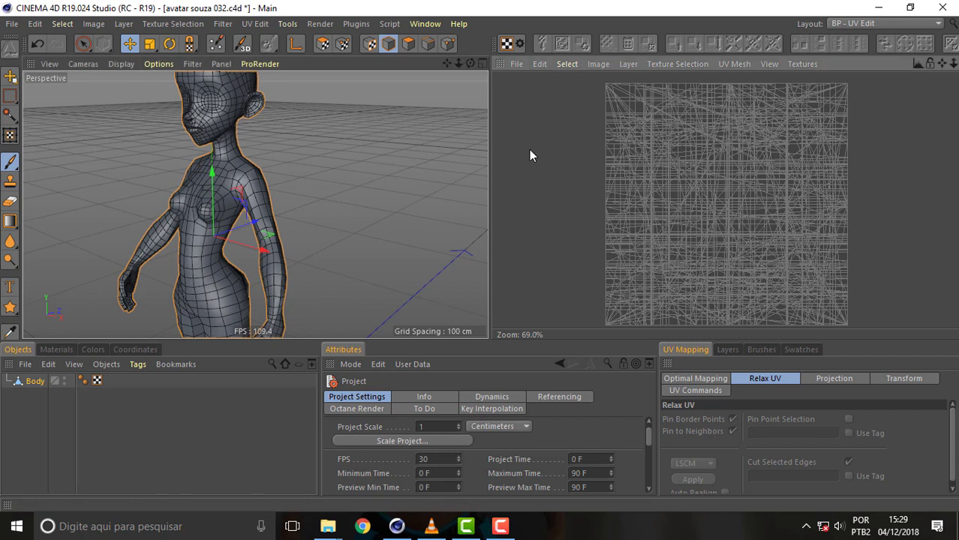
click(599, 64)
mouse_move(628, 64)
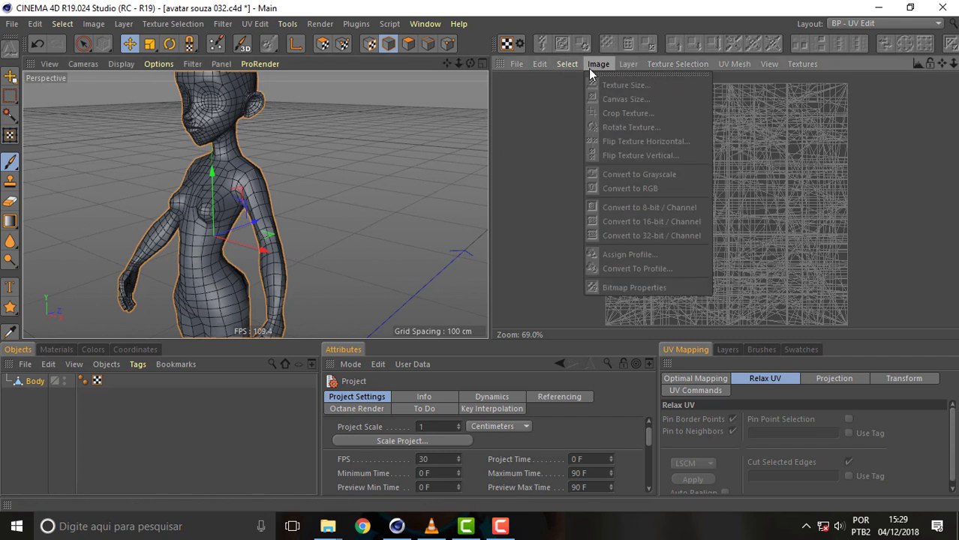
click(894, 21)
click(894, 26)
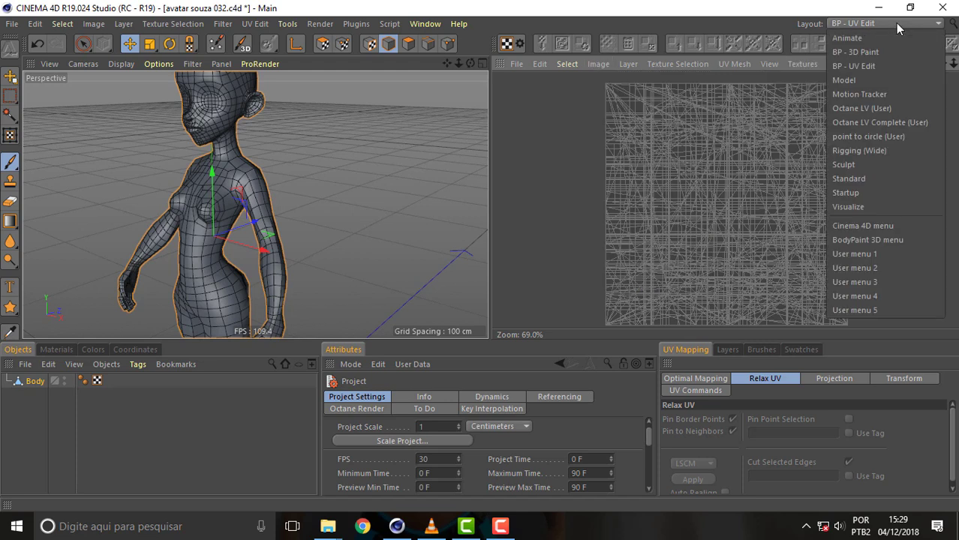
click(880, 180)
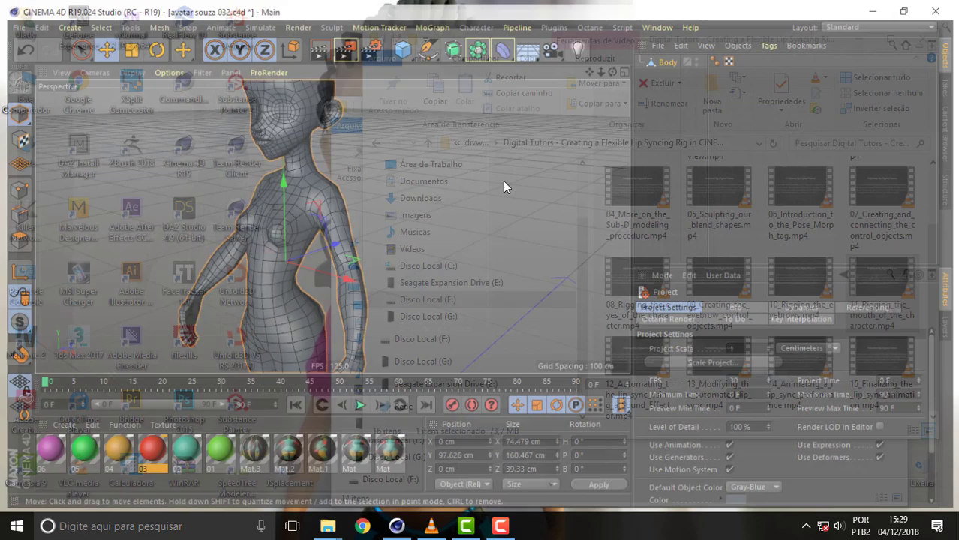
- Deselect the Body and switch to the BP - UV Edit layout
click(688, 114)
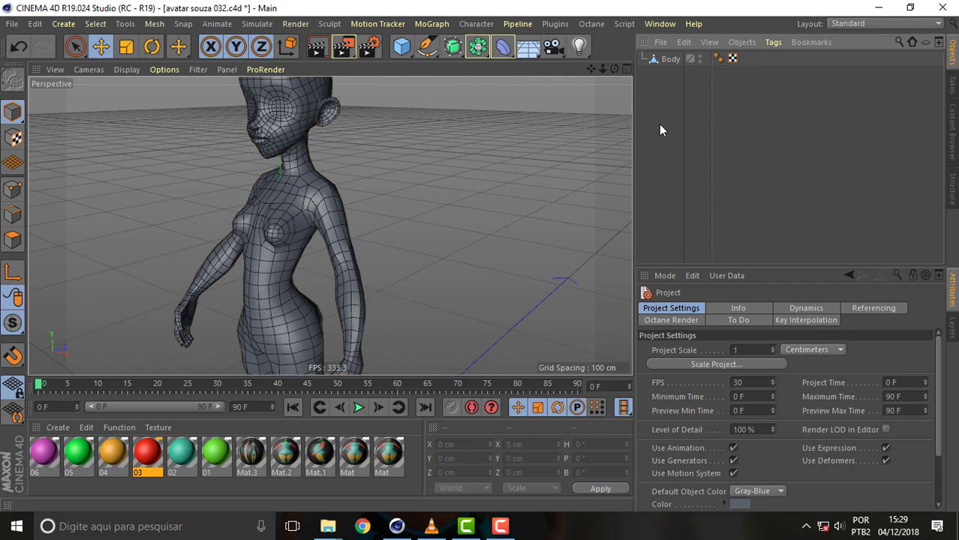
click(869, 24)
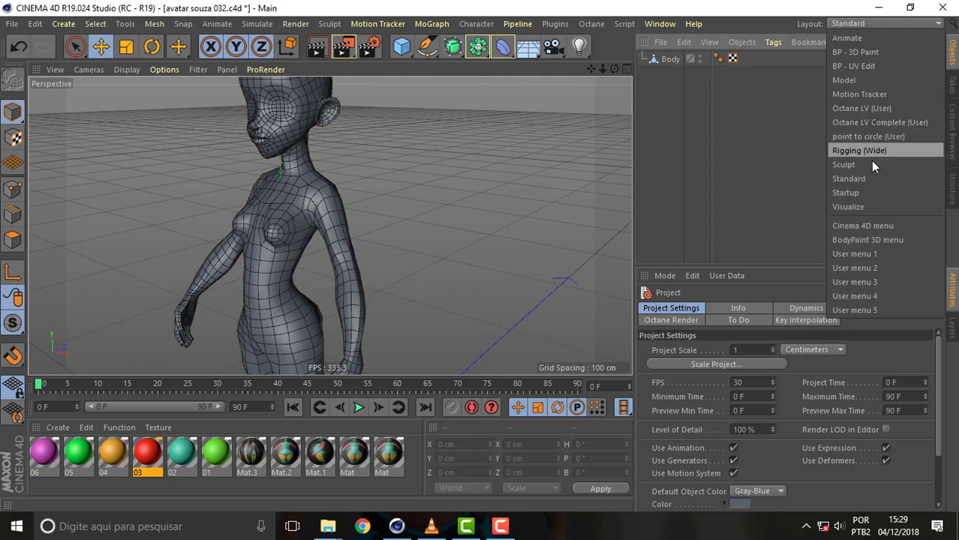
click(869, 68)
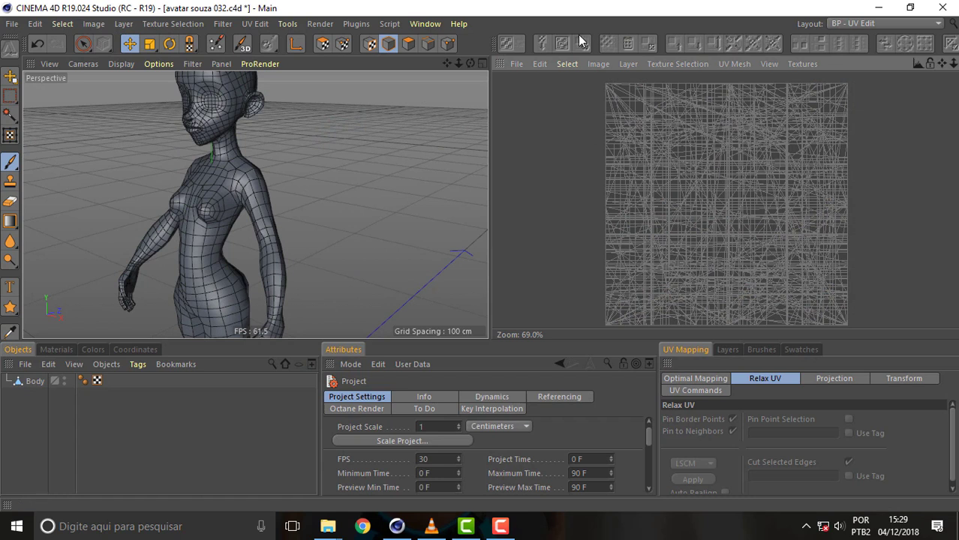
- Load the Cartoon Female Base Mesh texture PNG with File > Open Texture, and dismiss the warning
click(598, 64)
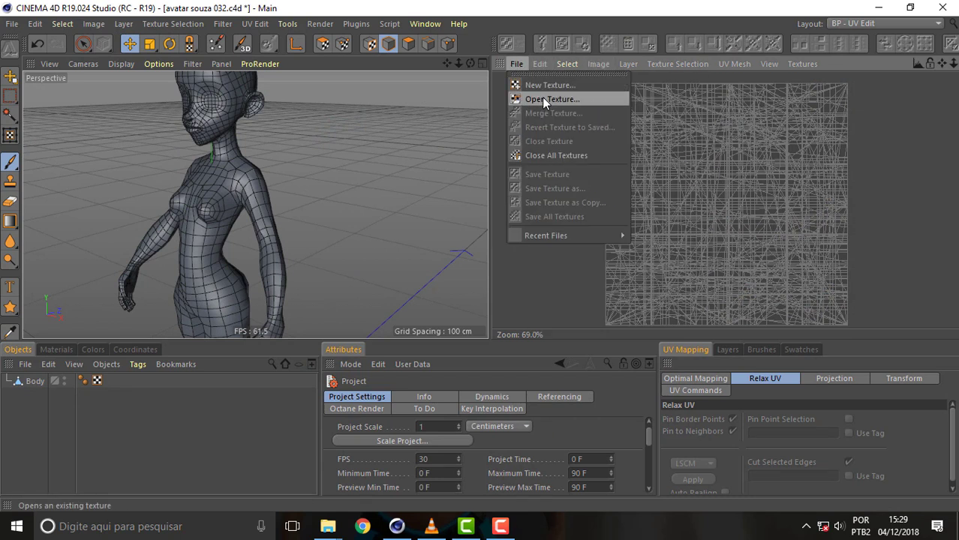
click(545, 98)
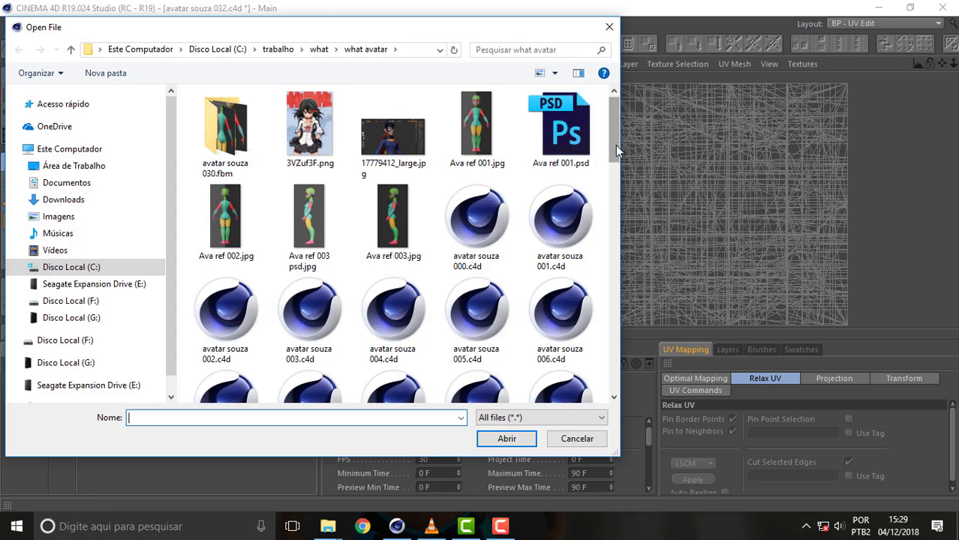
drag(615, 150, 606, 296)
click(482, 193)
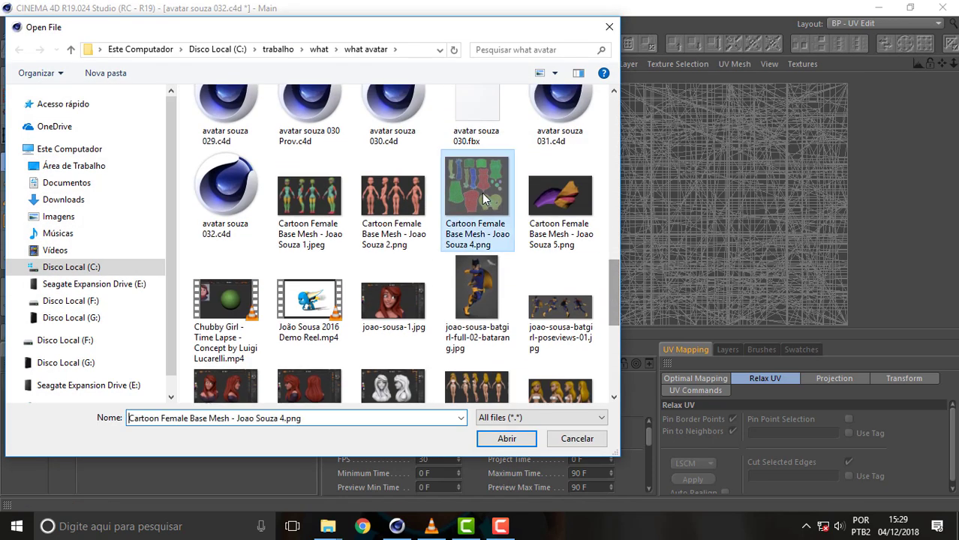
click(507, 439)
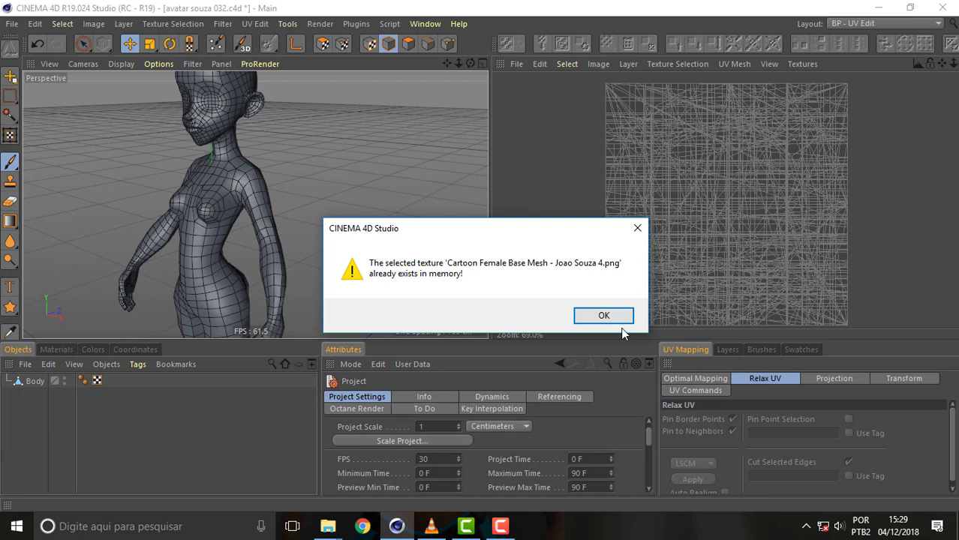
click(609, 319)
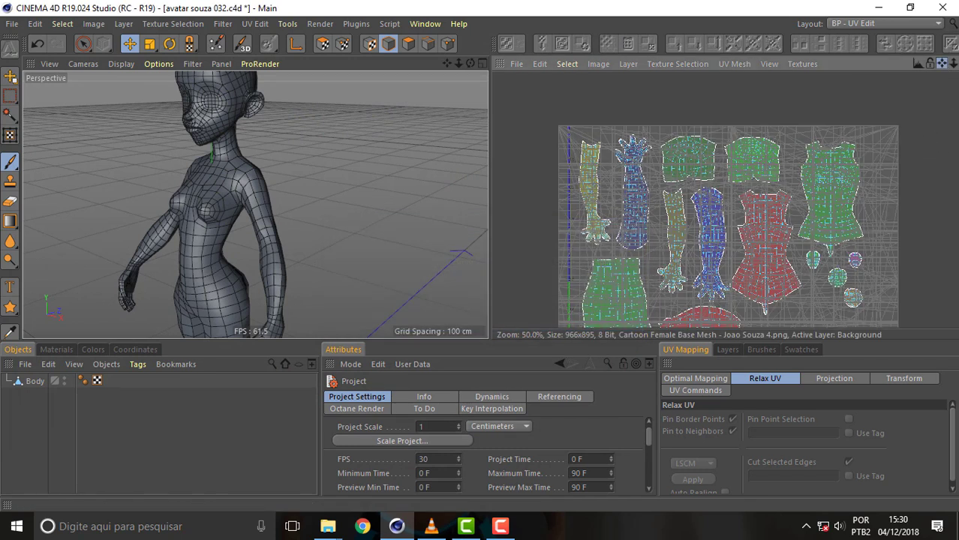
drag(942, 64, 836, 182)
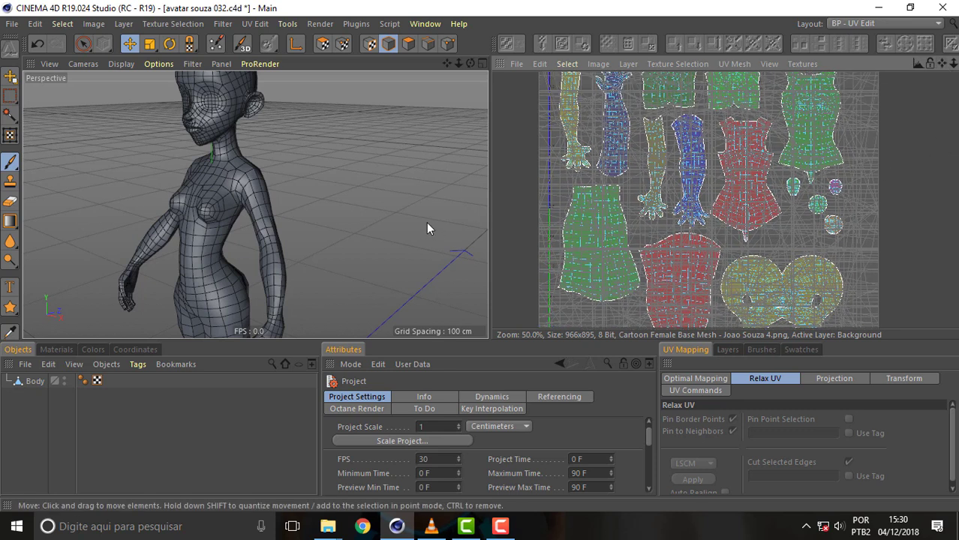
- In the Standard layout, delete the Body's UVW tag, then return to BP - UV Edit
click(882, 26)
click(862, 183)
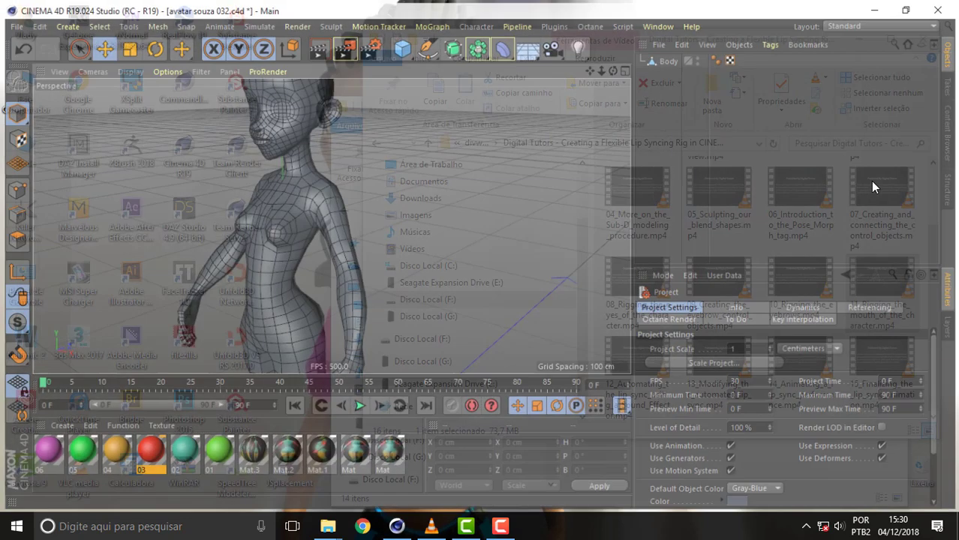
click(734, 60)
key(Delete)
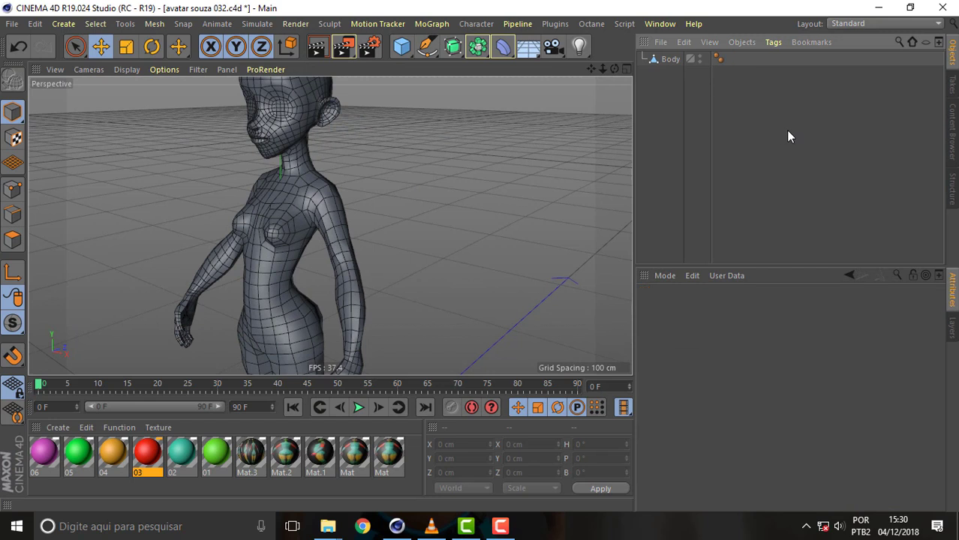
click(879, 22)
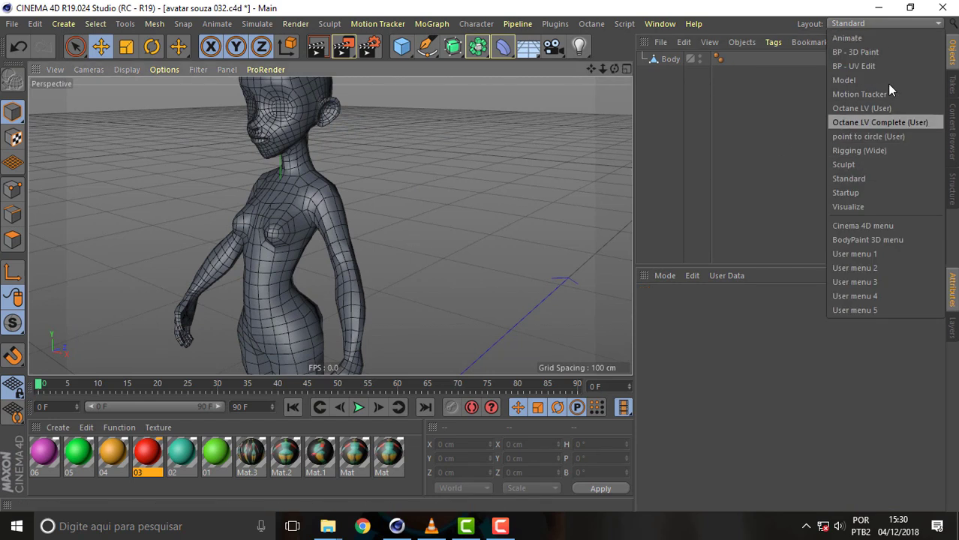
click(887, 66)
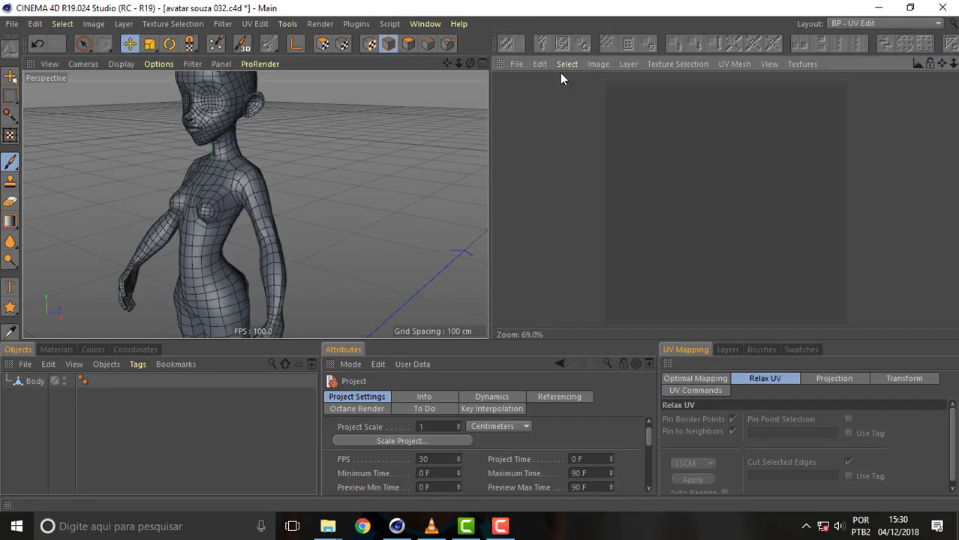
- Open the Cartoon Female Base Mesh texture PNG numbered 4 in the UV editor
click(517, 64)
click(544, 96)
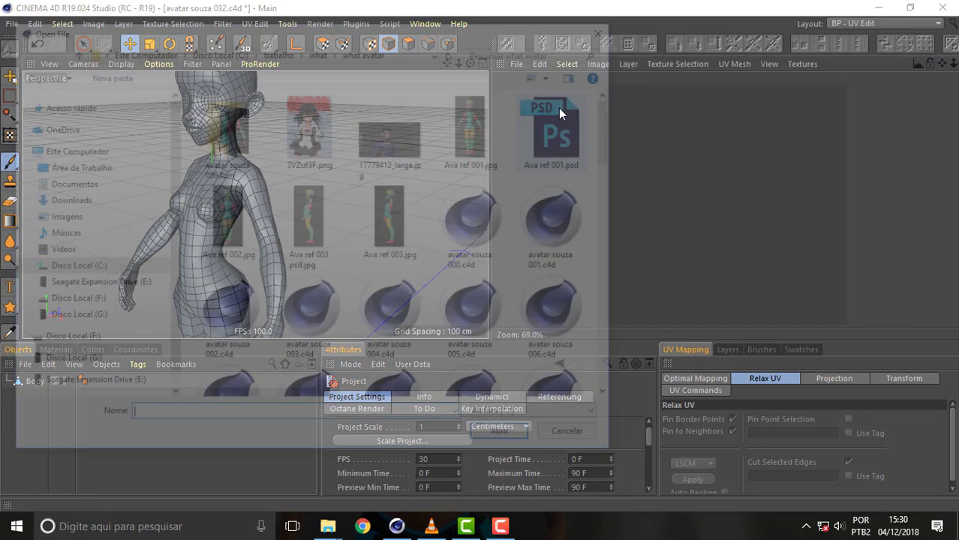
drag(614, 126, 601, 317)
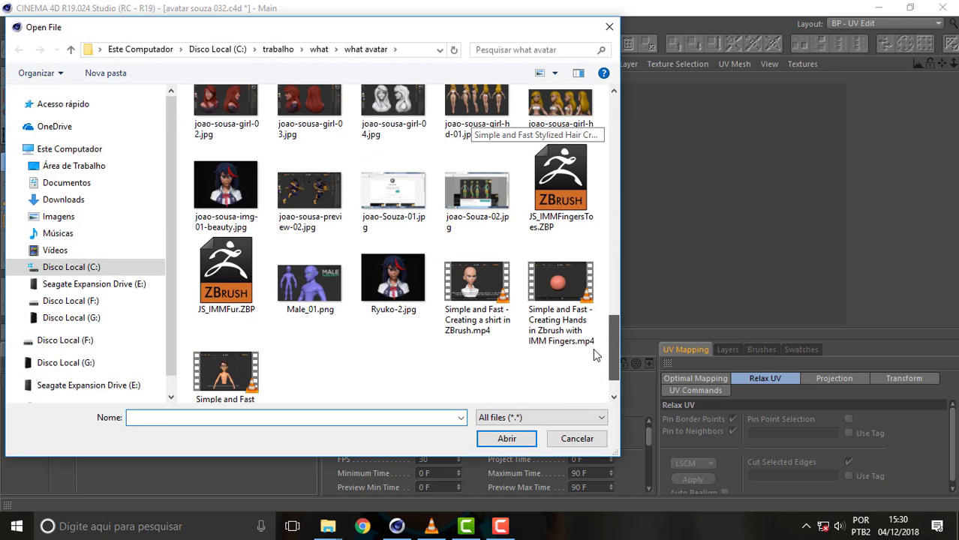
scroll(600, 316, down, 1)
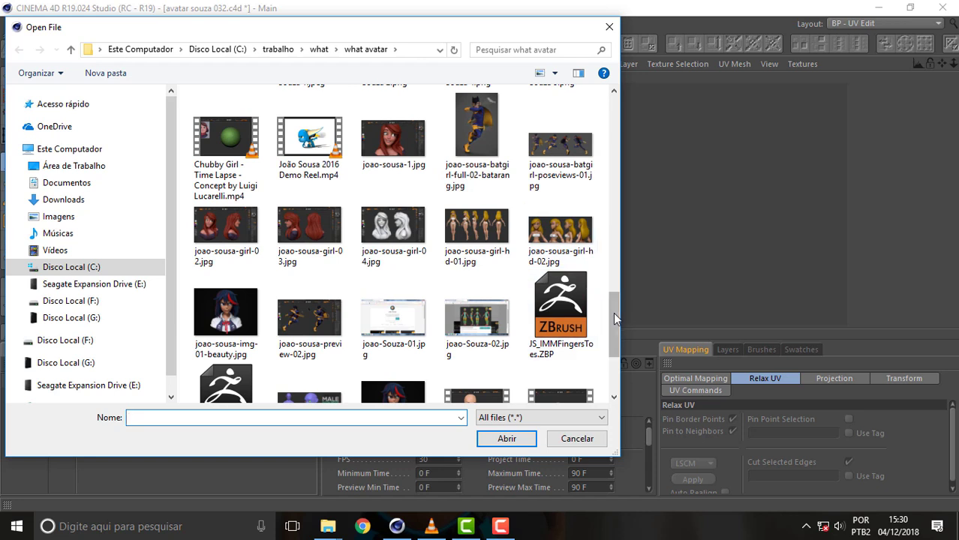
mouse_move(614, 322)
mouse_down()
mouse_move(621, 255)
mouse_move(615, 272)
mouse_up()
click(464, 232)
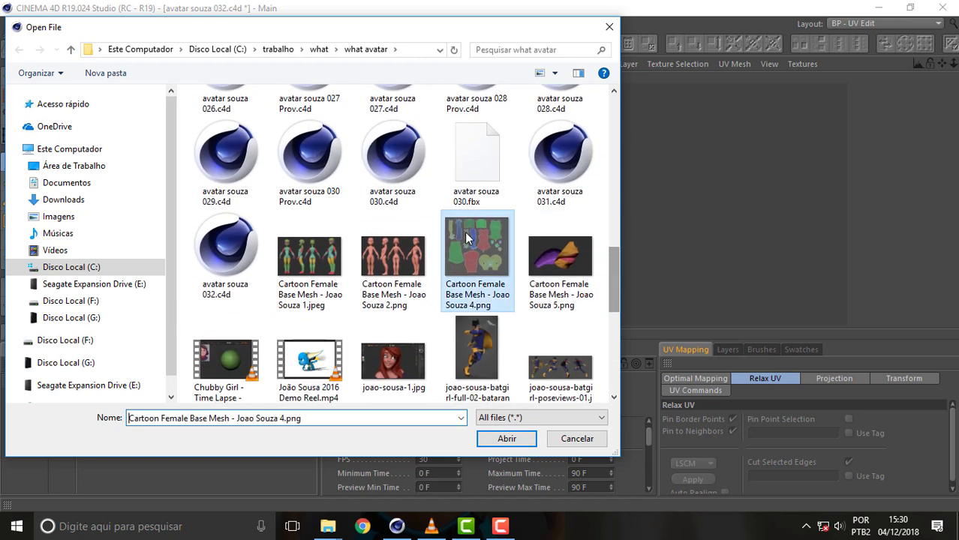
click(509, 441)
- Dismiss the alert, then zoom the UV view from 50% to 100% onto the red back and yellow face islands
click(605, 315)
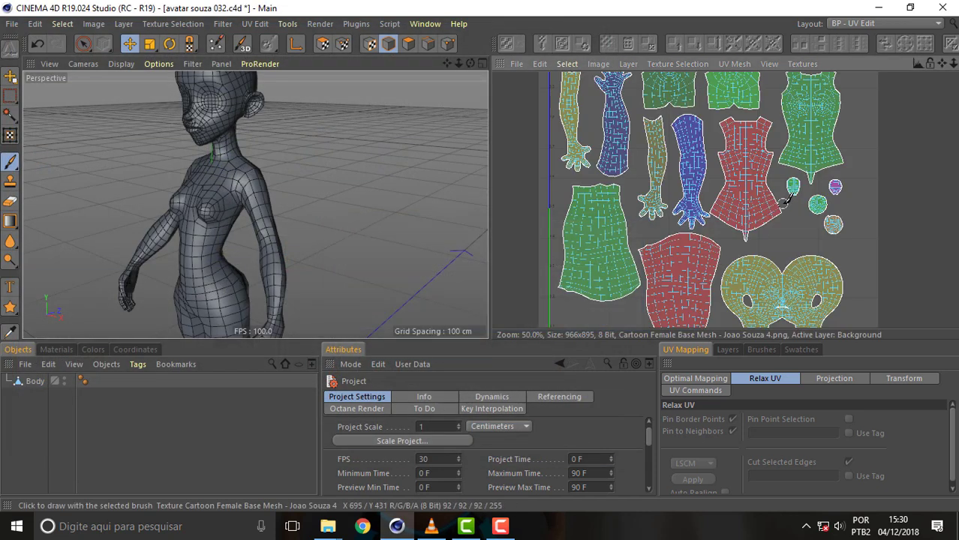
drag(943, 63, 953, 30)
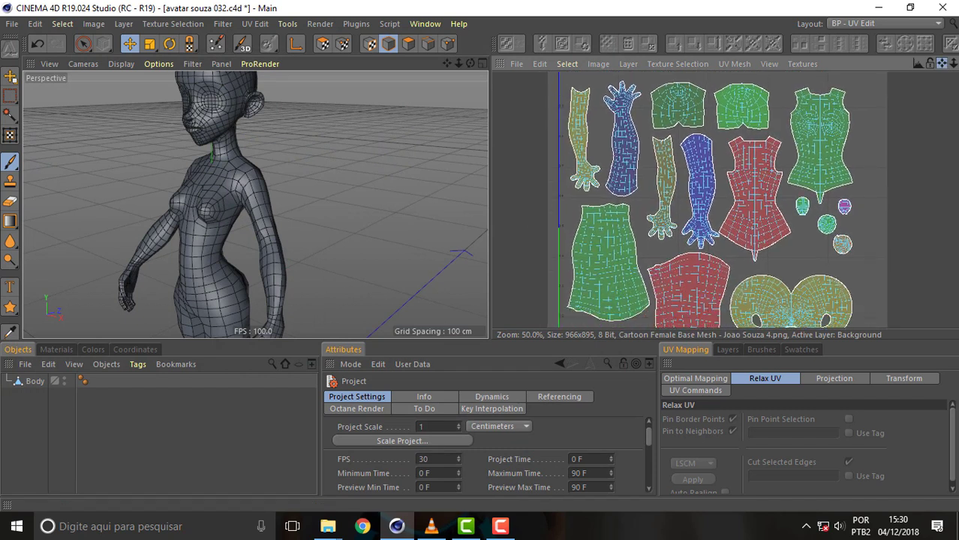
drag(943, 63, 939, 170)
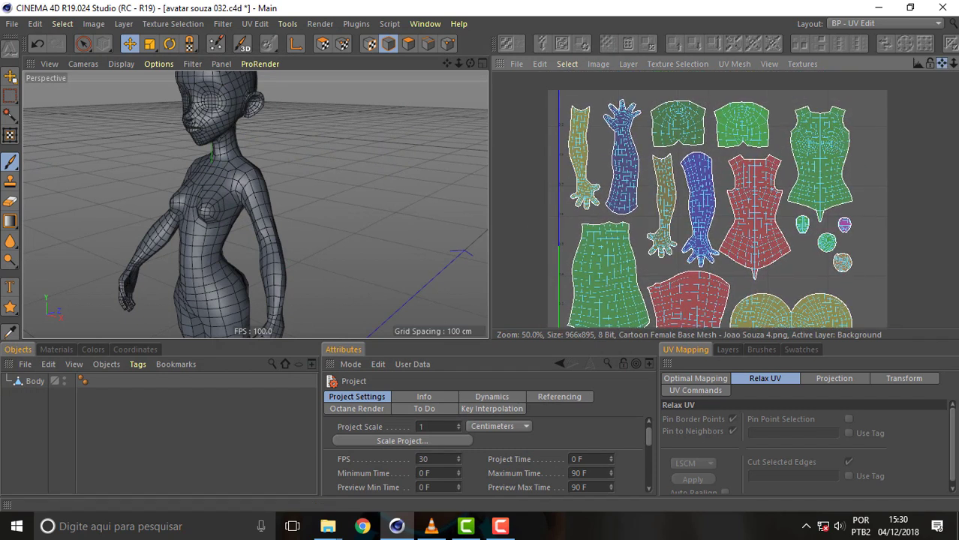
drag(943, 63, 943, 47)
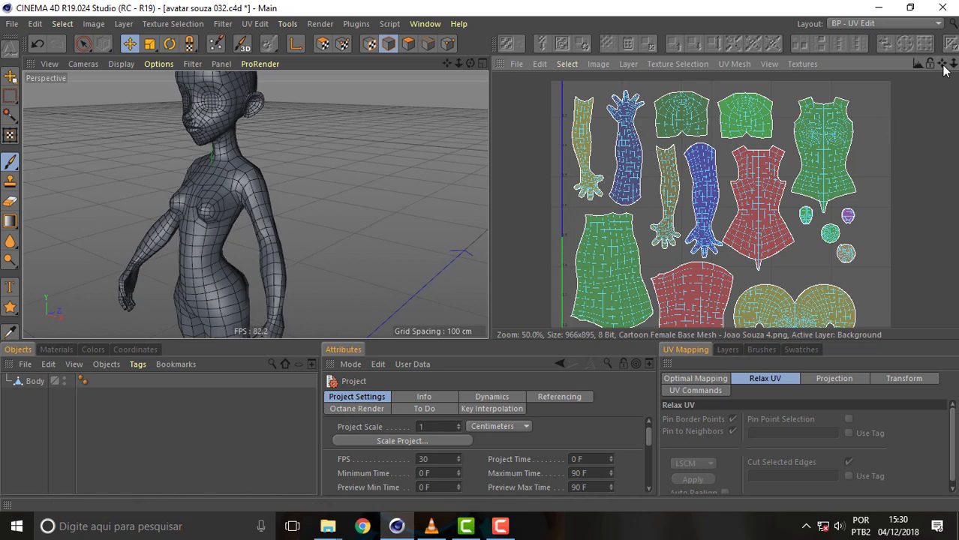
drag(944, 69, 918, 129)
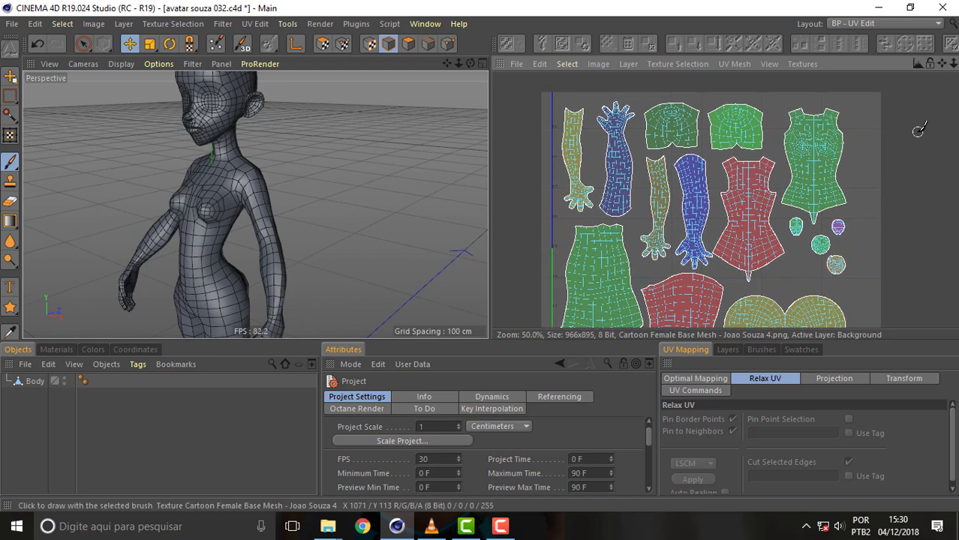
scroll(918, 129, up, 1)
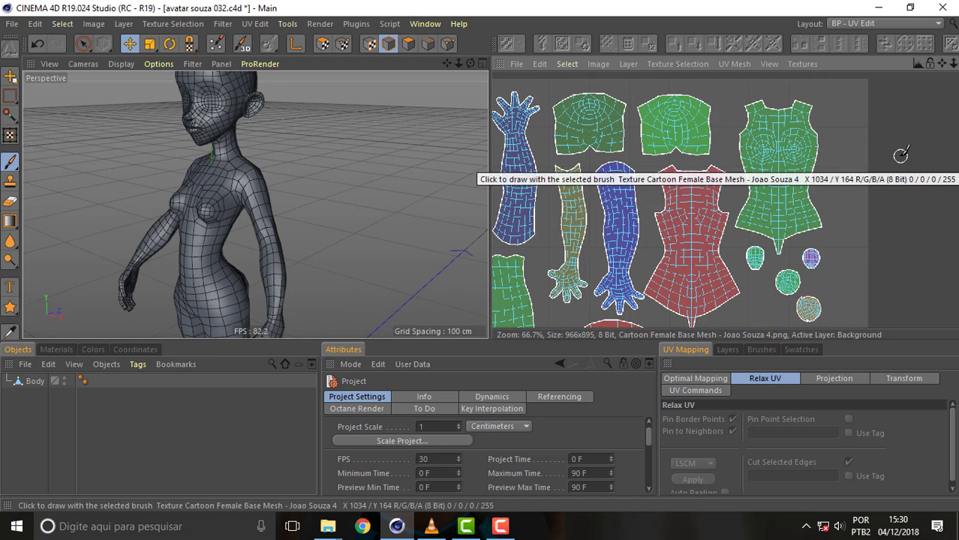
scroll(901, 155, up, 2)
scroll(900, 156, down, 2)
scroll(900, 155, up, 1)
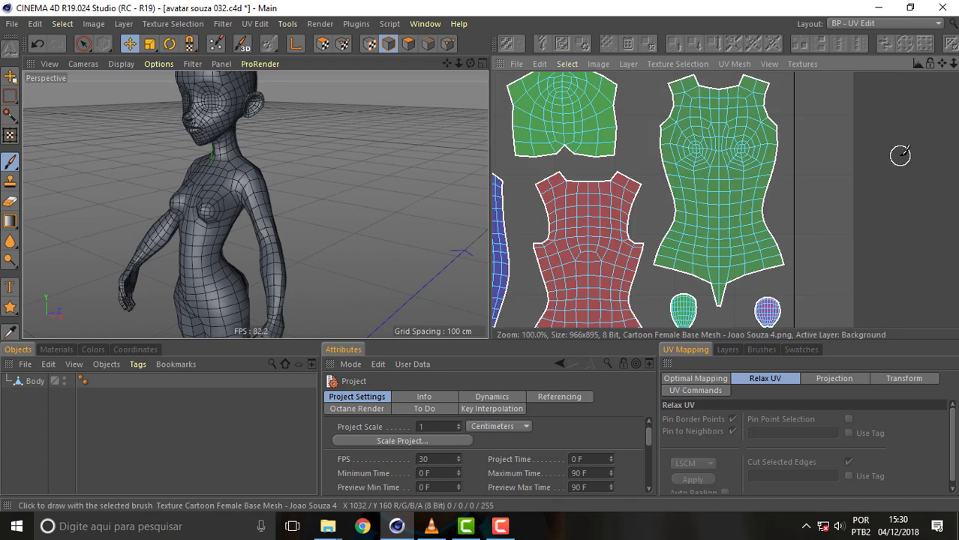
mouse_move(943, 63)
mouse_down()
mouse_move(930, 30)
mouse_move(932, 59)
mouse_up()
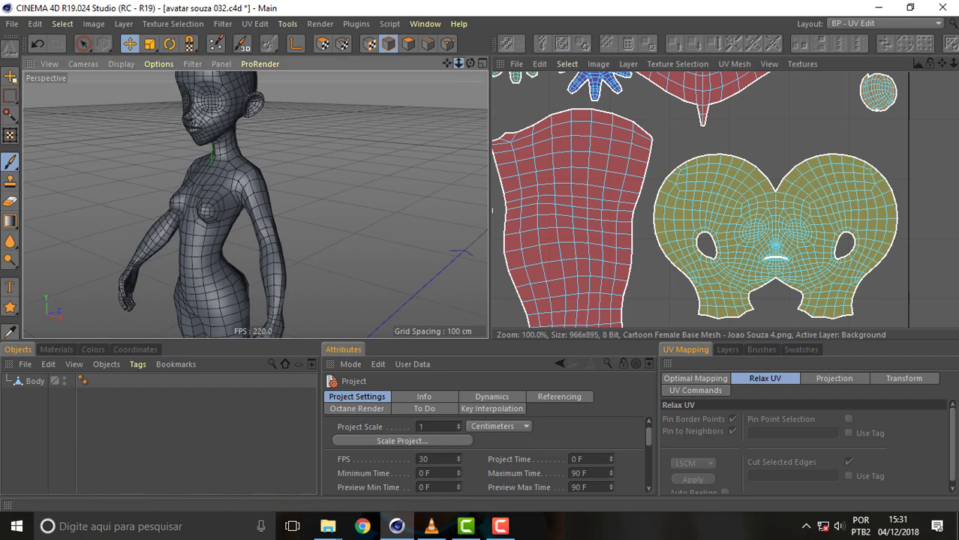
- Orbit and zoom the Perspective view onto the character's head and shoulders
alt+drag(293, 204, 255, 204)
scroll(255, 205, up, 2)
scroll(254, 206, up, 2)
scroll(254, 206, up, 2)
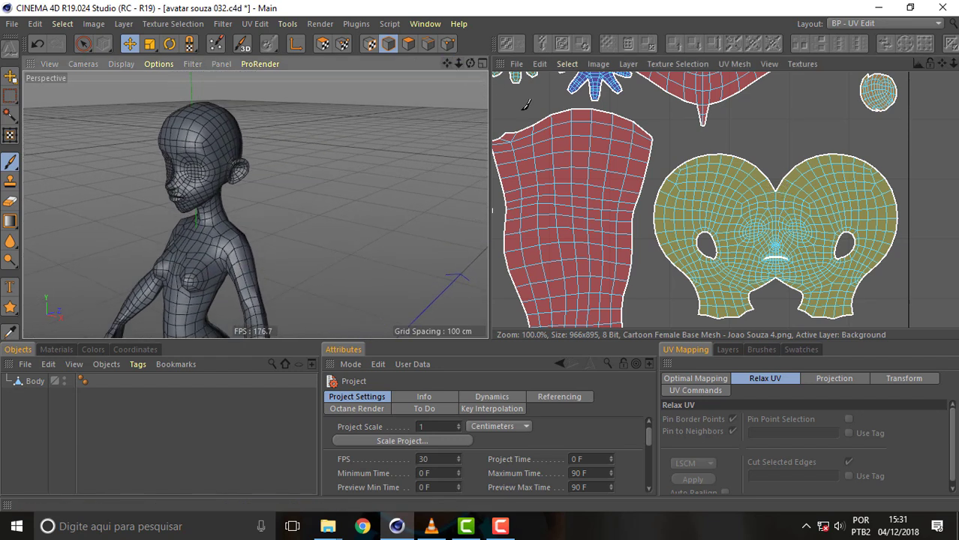
scroll(722, 174, down, 2)
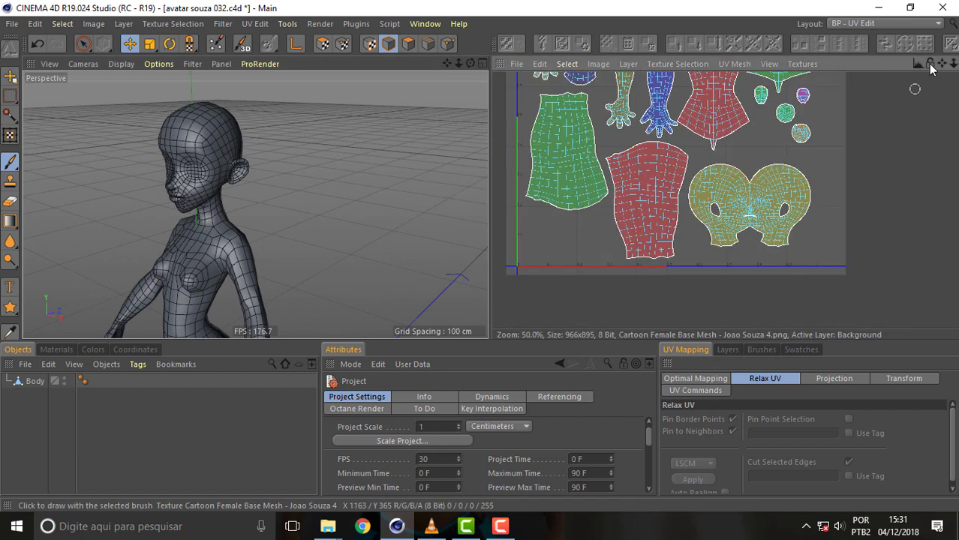
- Pan the UV editor across the full coloured texture layout and back toward the face island
drag(942, 63, 957, 150)
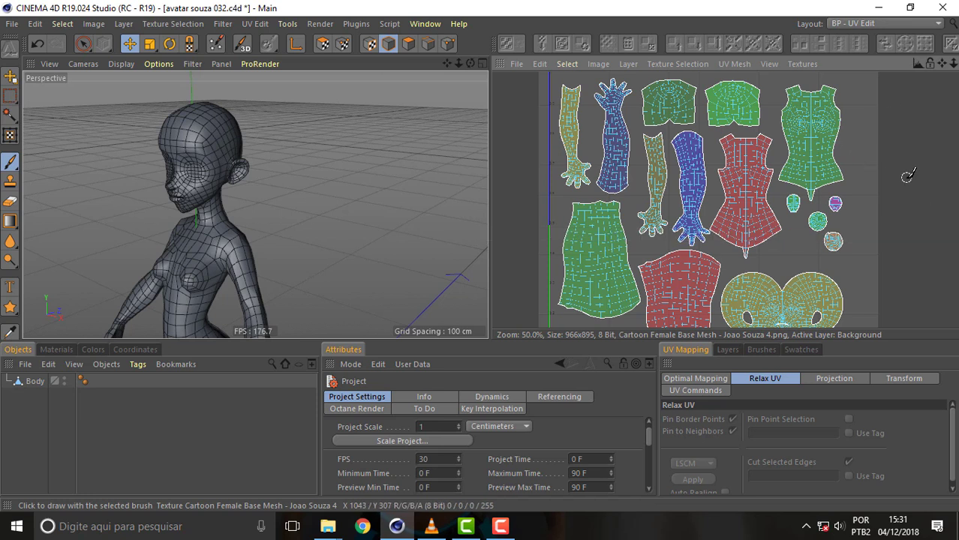
drag(943, 67, 859, 233)
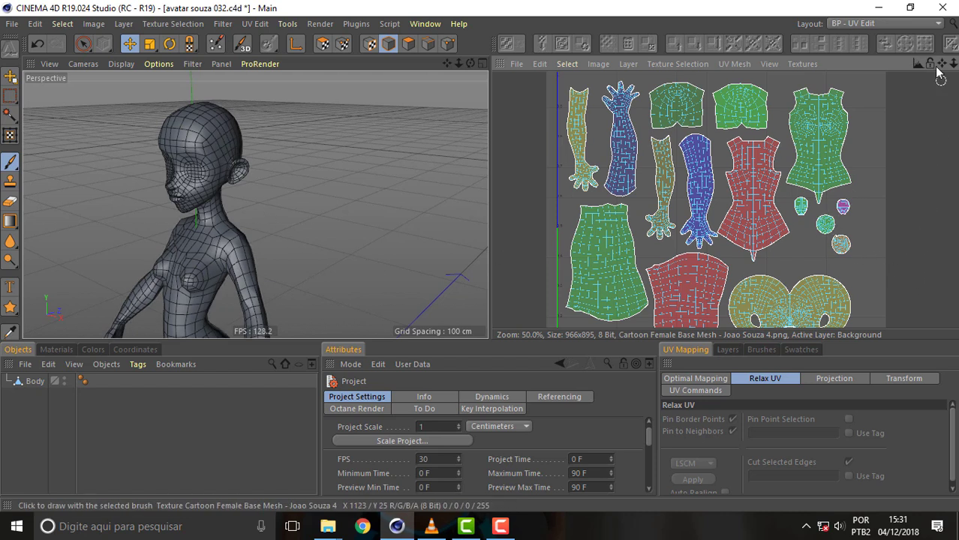
mouse_move(943, 63)
mouse_down()
mouse_move(929, 15)
mouse_move(940, 31)
mouse_up()
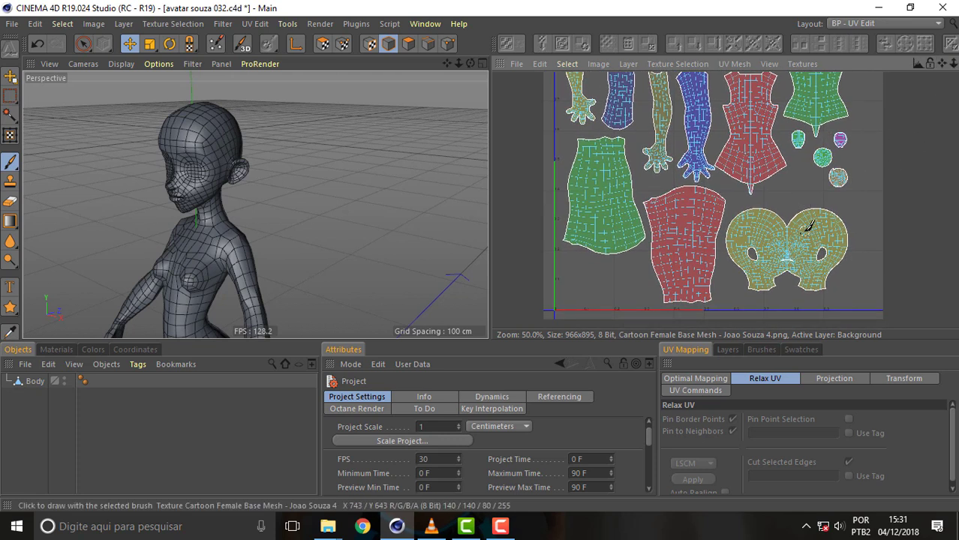
- Orbit the avatar to view its back, hips, legs and torso, then pull back to see the whole figure
scroll(788, 255, up, 2)
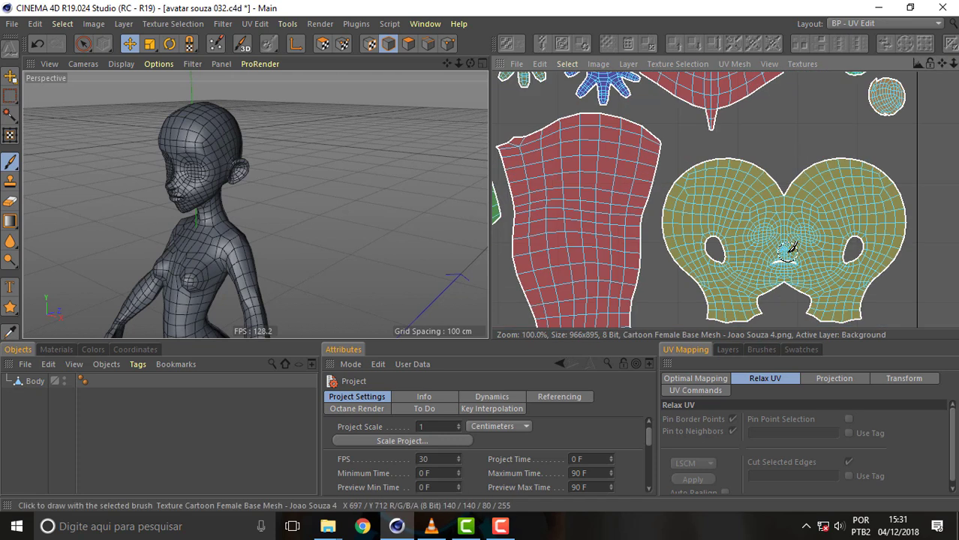
scroll(790, 249, up, 2)
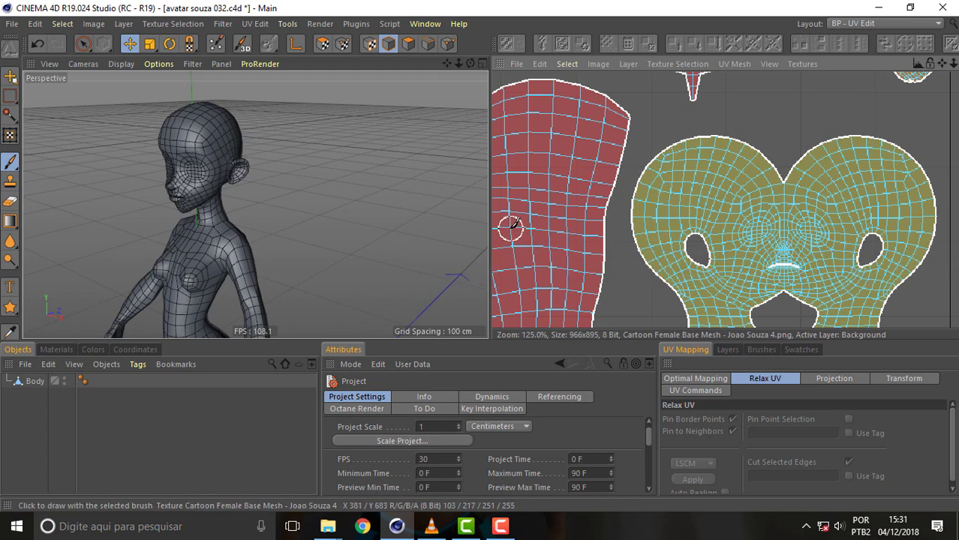
drag(471, 63, 255, 205)
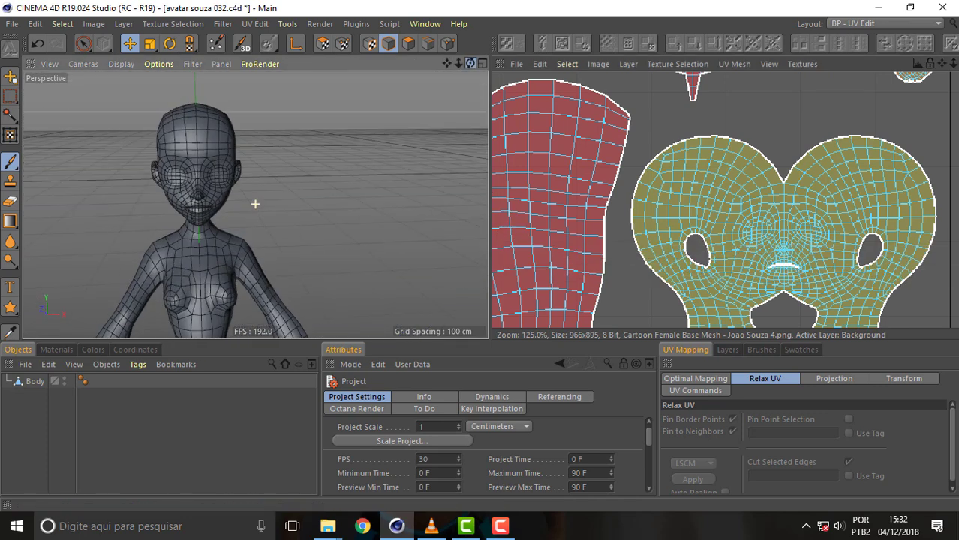
alt+middle_drag(255, 204, 255, 204)
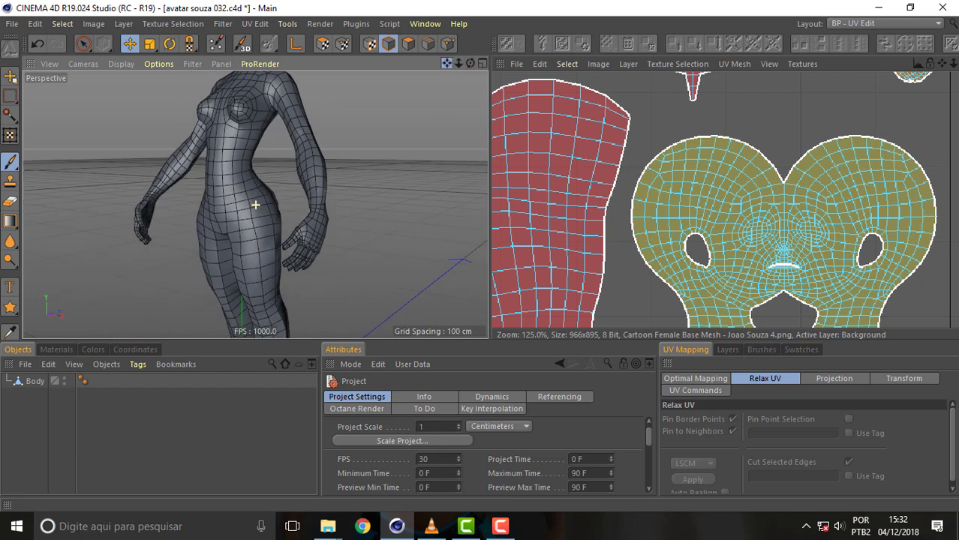
alt+drag(255, 204, 256, 204)
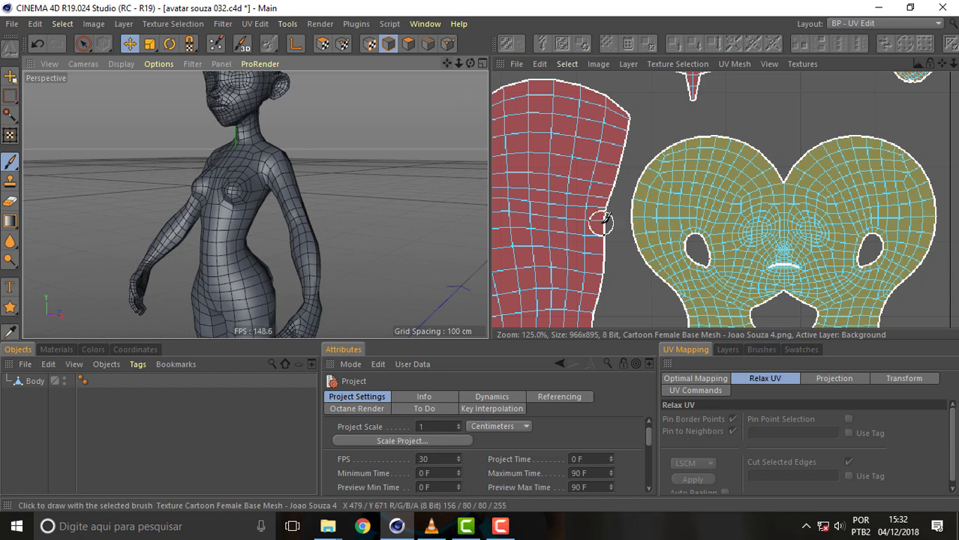
drag(459, 63, 255, 204)
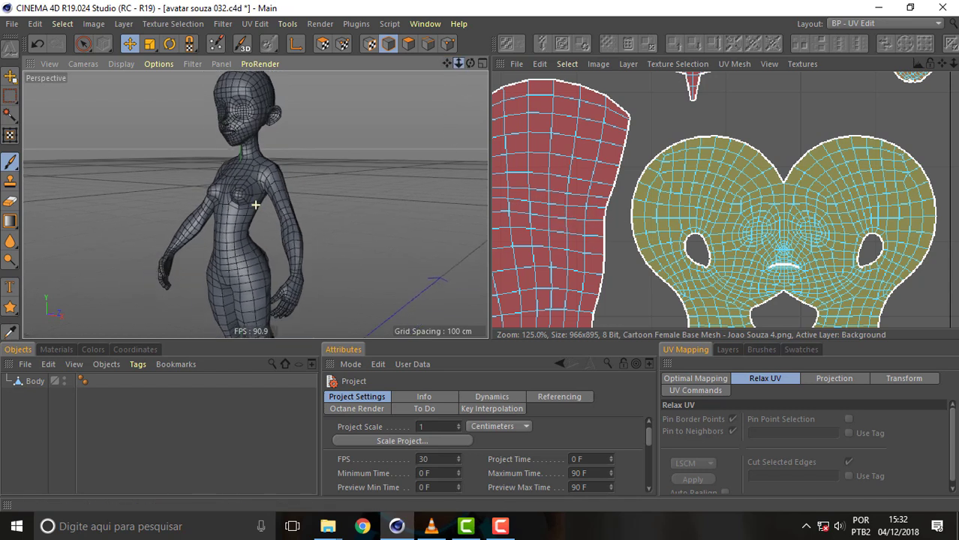
scroll(255, 204, up, 3)
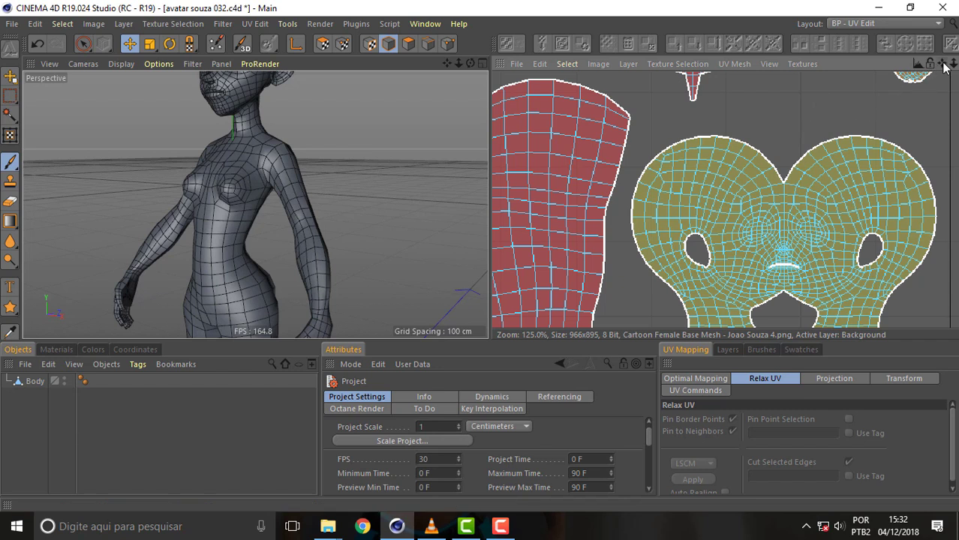
- Frame the head in 3D and pan the UV editor to the hand and torso islands
drag(945, 67, 846, 122)
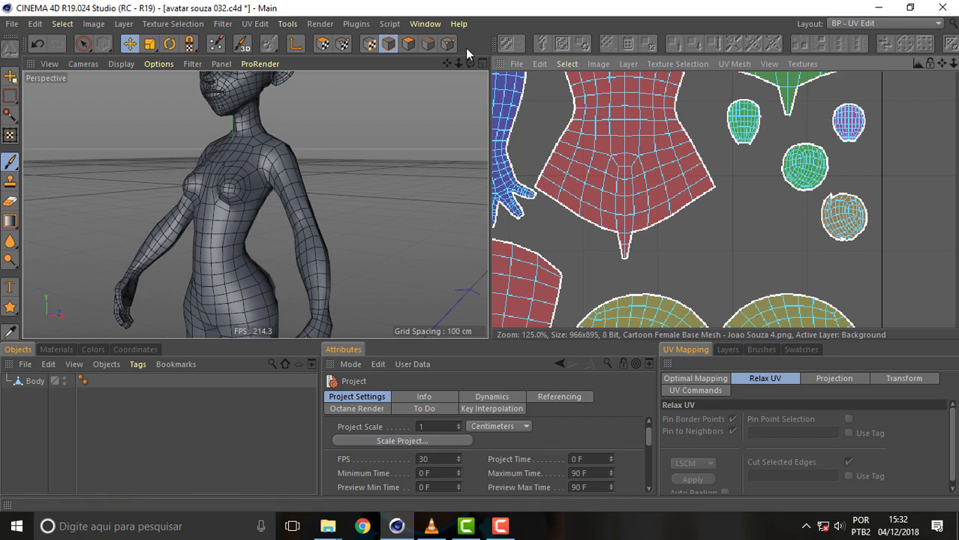
drag(445, 66, 445, 160)
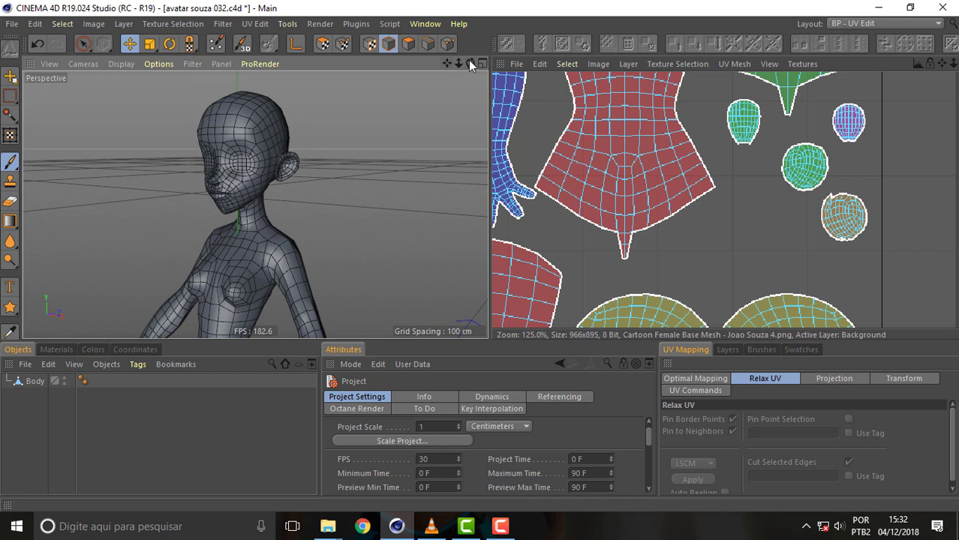
drag(469, 65, 470, 65)
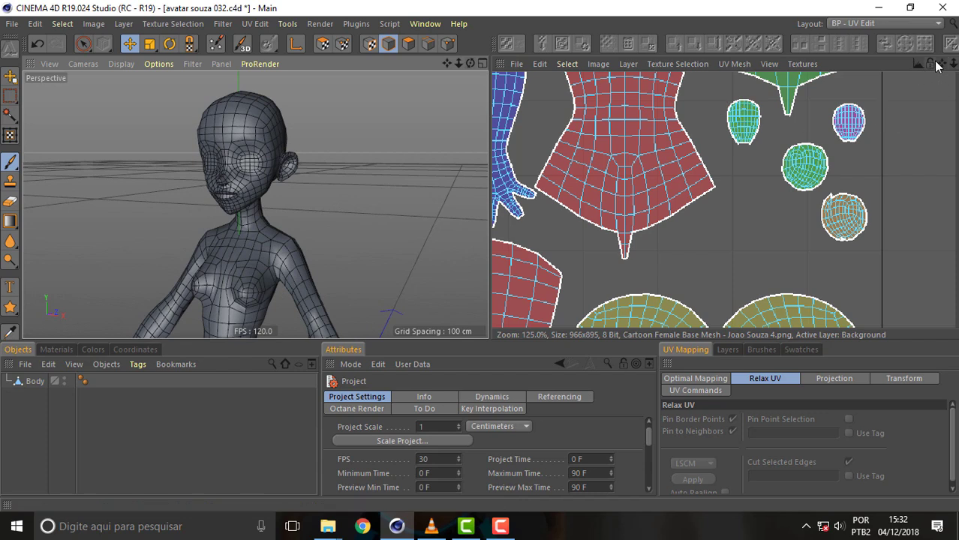
drag(940, 64, 941, 66)
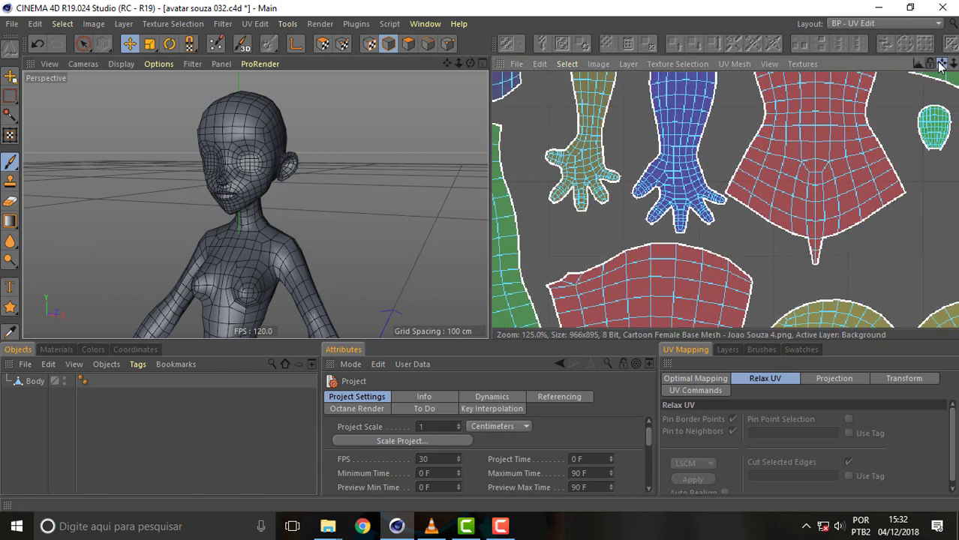
- Orbit, pan and zoom around the avatar, ending on a straight front view of torso and arms
drag(447, 63, 469, 64)
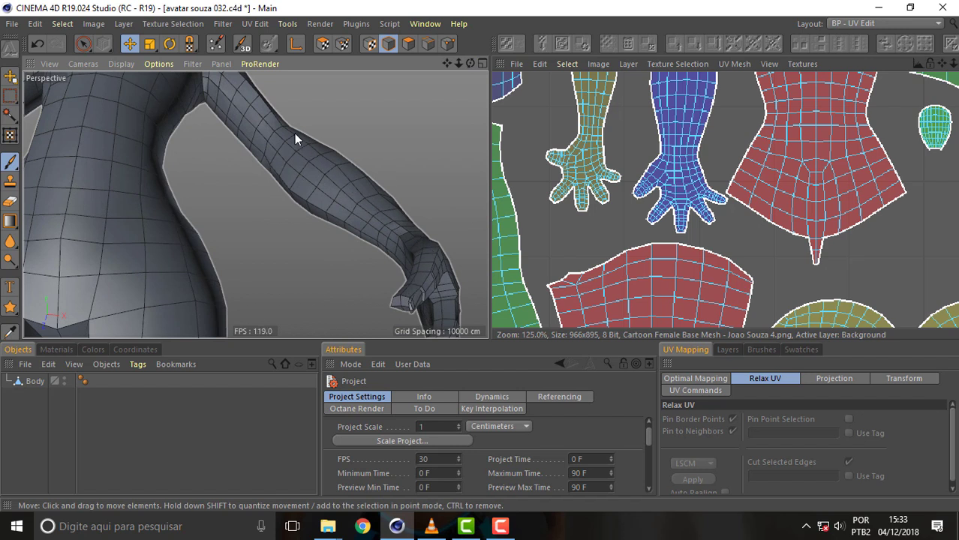
mouse_move(469, 64)
mouse_down()
mouse_move(448, 63)
mouse_move(454, 75)
mouse_move(470, 63)
mouse_move(401, 169)
mouse_up()
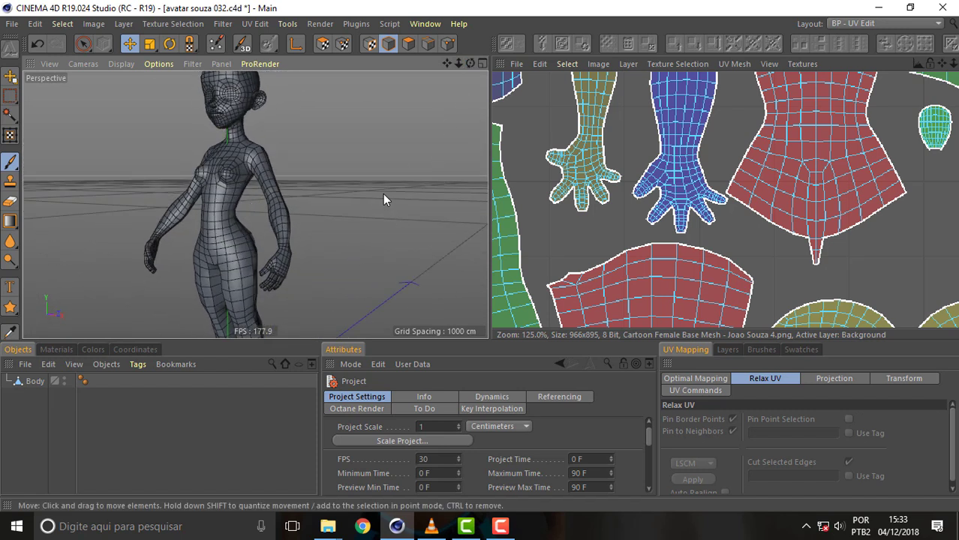
drag(444, 64, 466, 124)
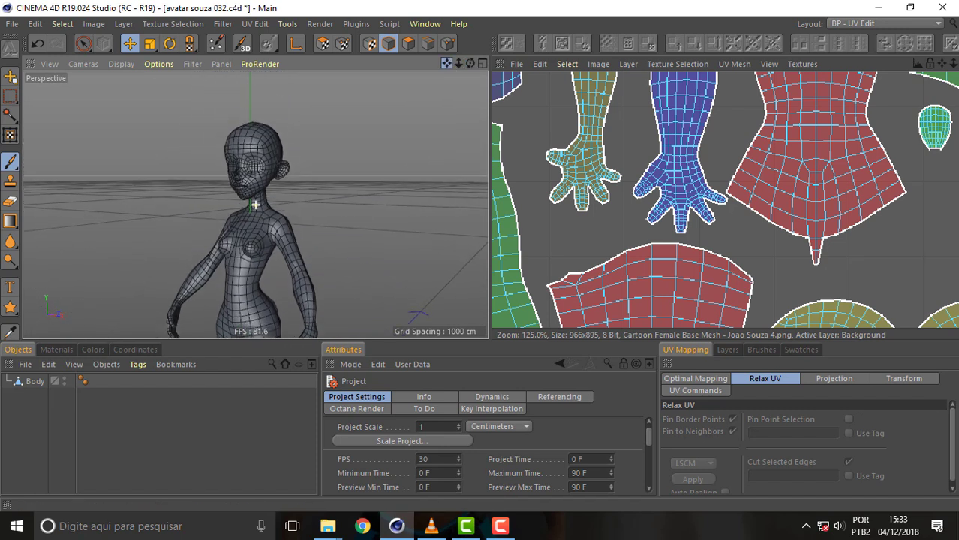
drag(255, 204, 255, 204)
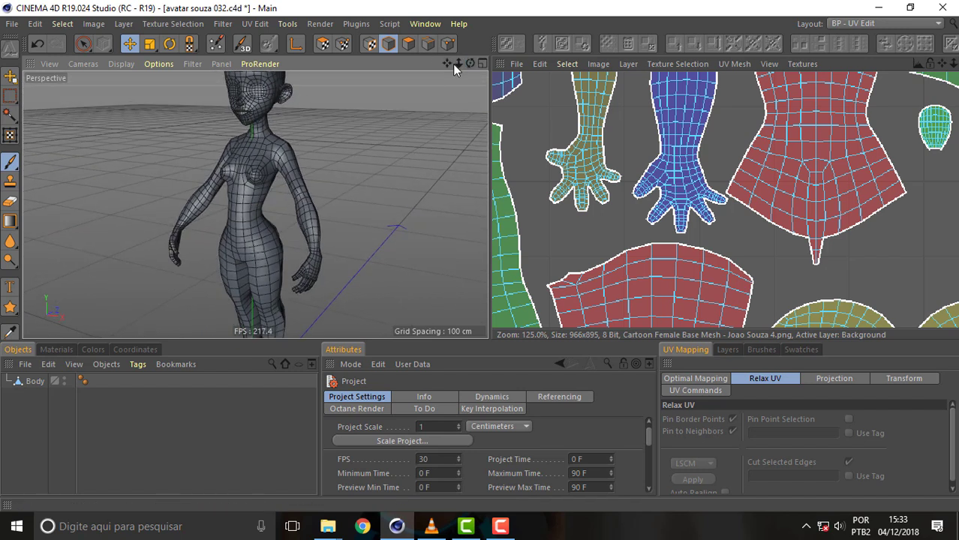
drag(458, 63, 465, 67)
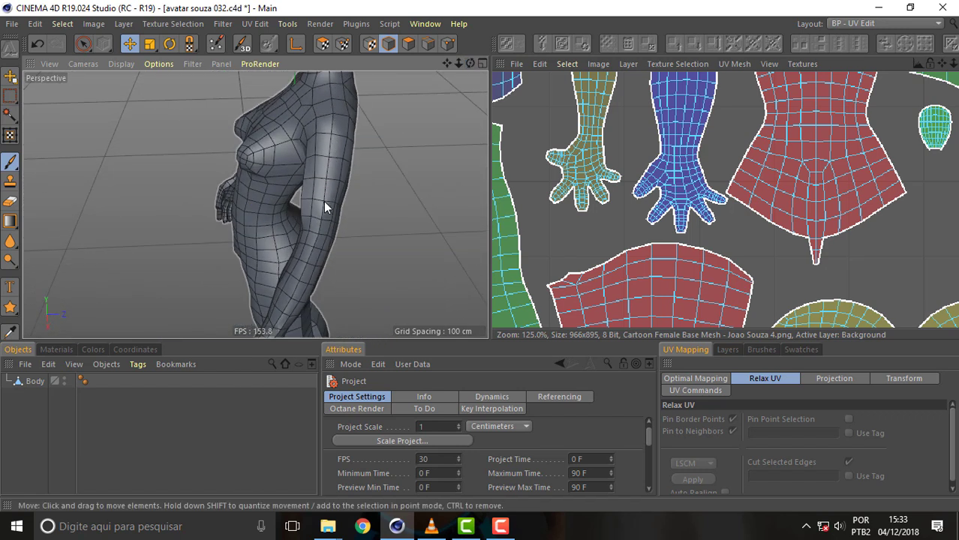
drag(469, 63, 471, 61)
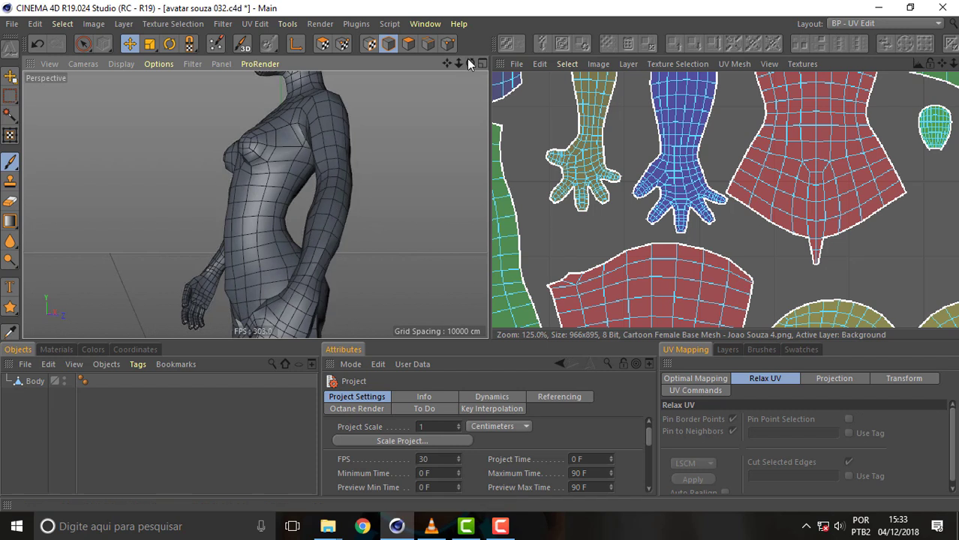
drag(468, 62, 255, 203)
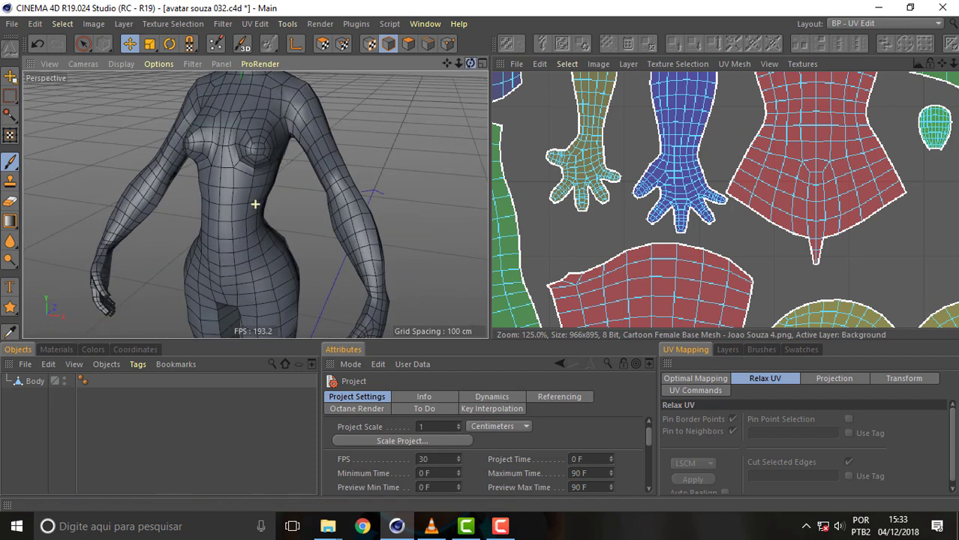
drag(255, 203, 327, 216)
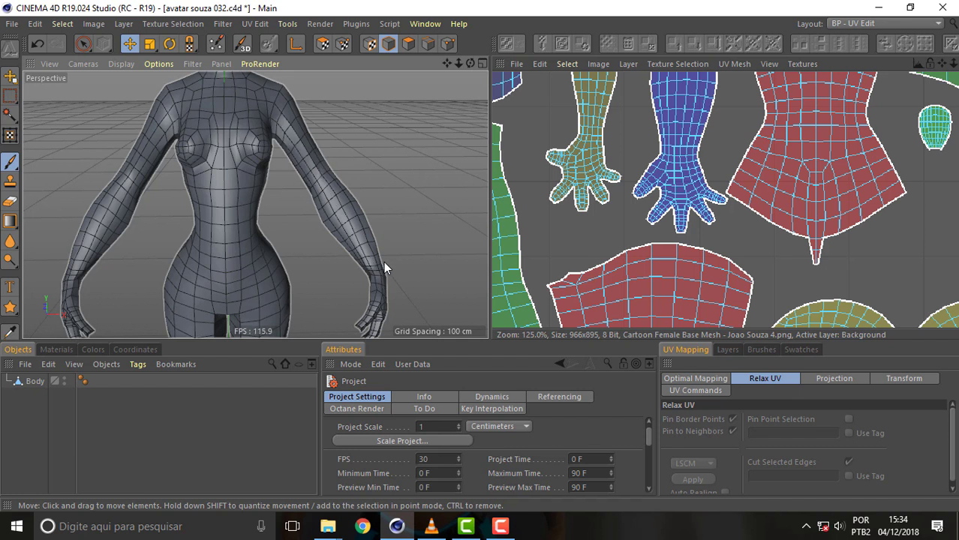
- Zoom the UV view out to 75% and orbit the torso between side and front views
scroll(377, 267, up, 2)
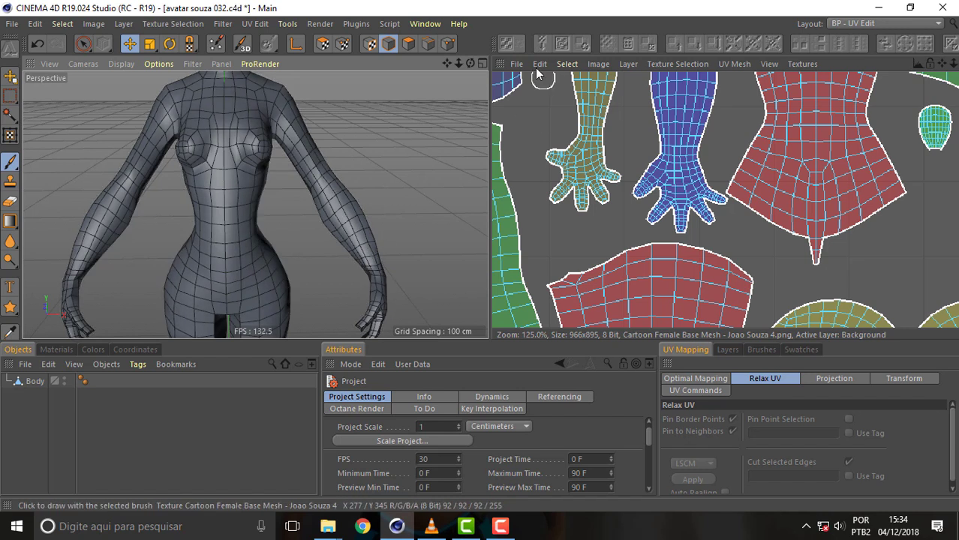
mouse_move(469, 63)
mouse_down()
mouse_move(255, 205)
mouse_move(341, 199)
mouse_up()
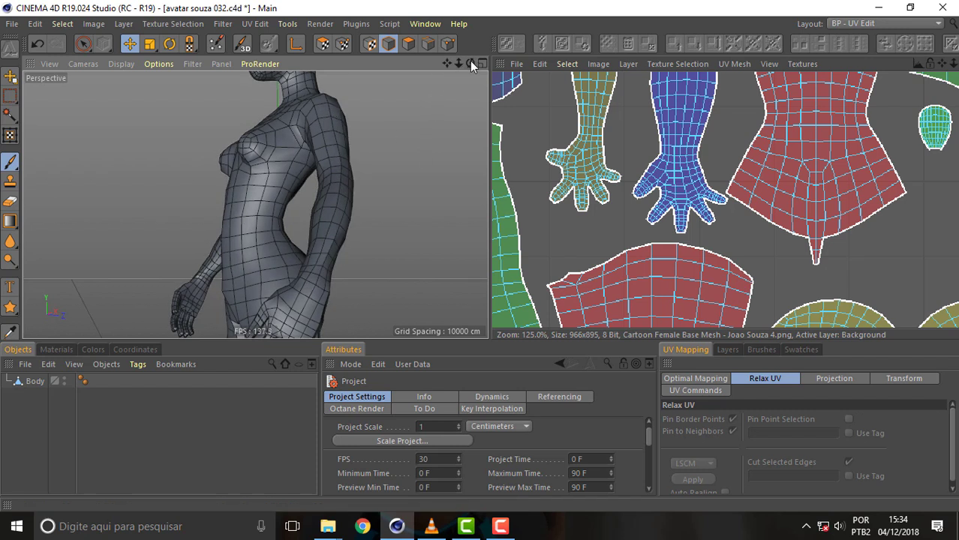
mouse_move(470, 63)
mouse_down()
mouse_move(255, 204)
mouse_move(331, 162)
mouse_up()
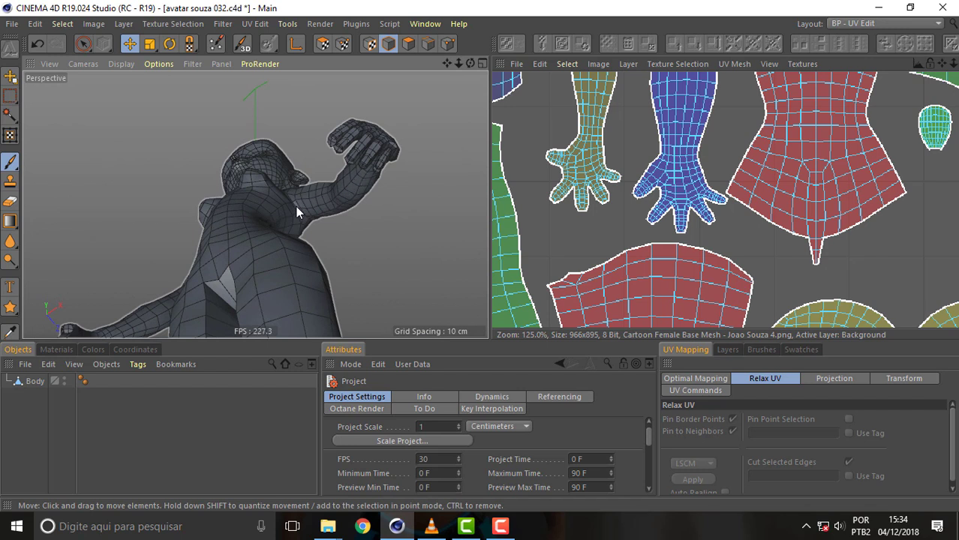
mouse_move(468, 63)
mouse_down()
mouse_move(255, 204)
mouse_move(428, 81)
mouse_up()
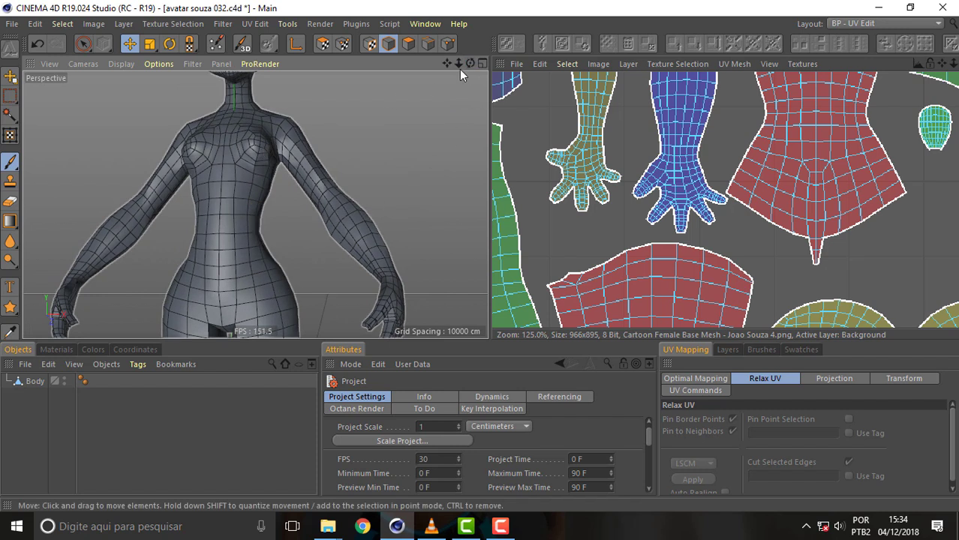
drag(469, 64, 406, 75)
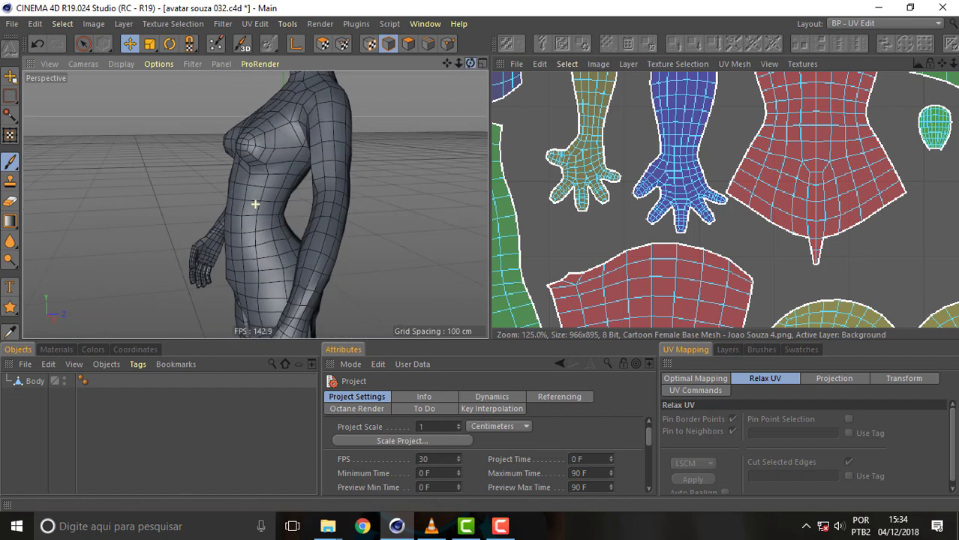
drag(256, 204, 318, 116)
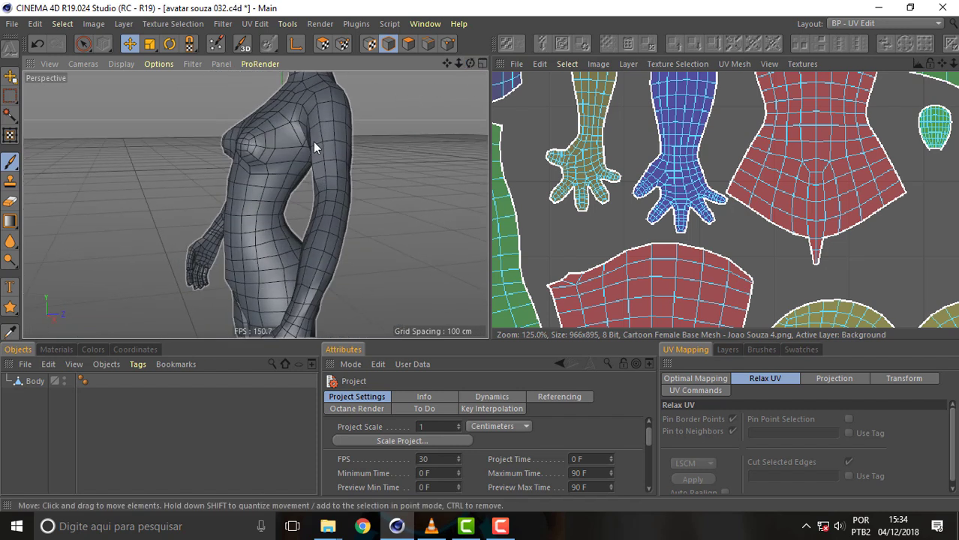
- Orbit the avatar from a front three-quarter view around to its back and to the front again
scroll(678, 138, down, 3)
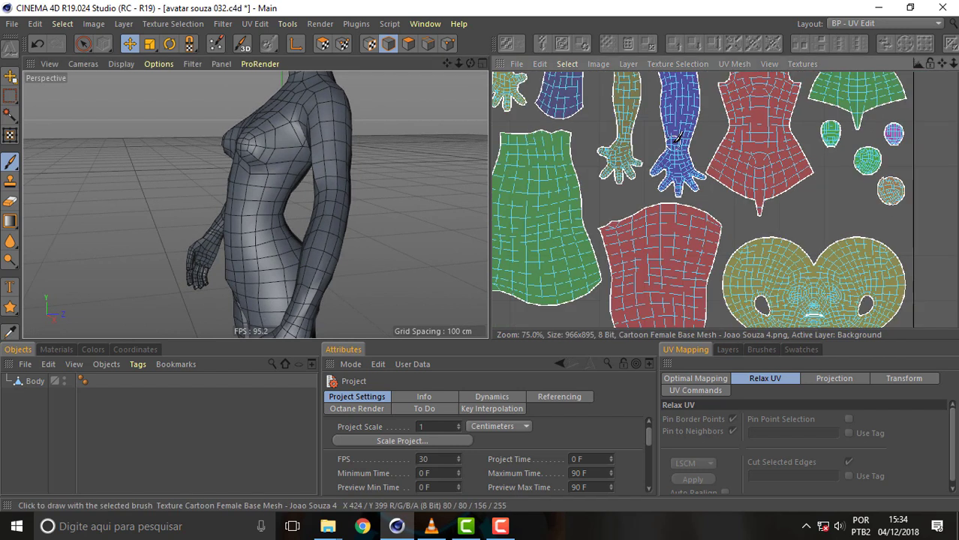
mouse_move(470, 63)
mouse_down()
mouse_move(255, 204)
mouse_move(316, 144)
mouse_up()
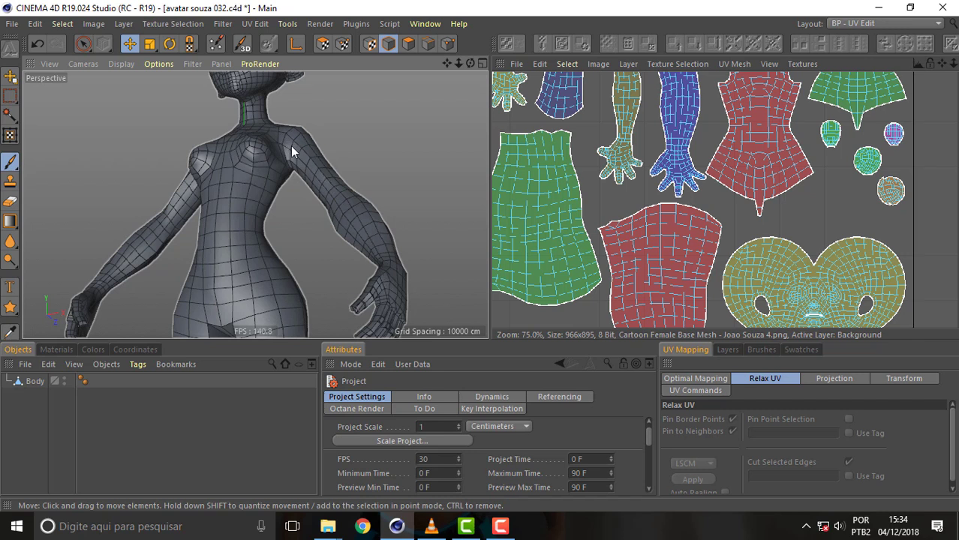
drag(470, 63, 110, 245)
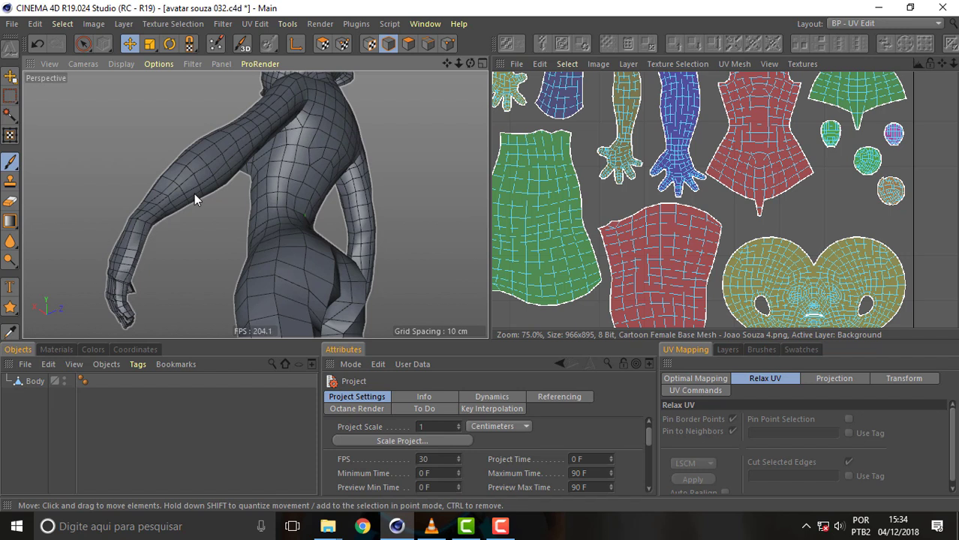
drag(471, 63, 361, 83)
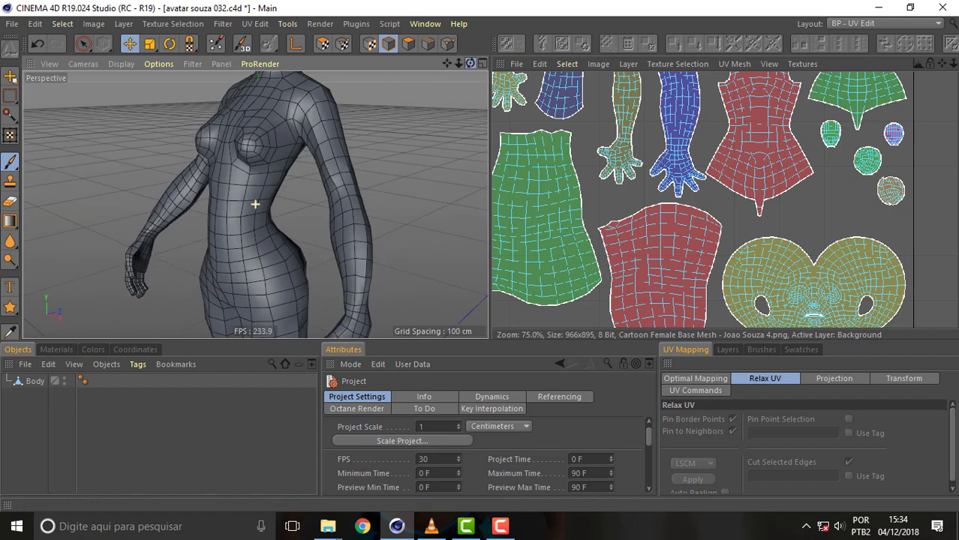
drag(255, 203, 306, 122)
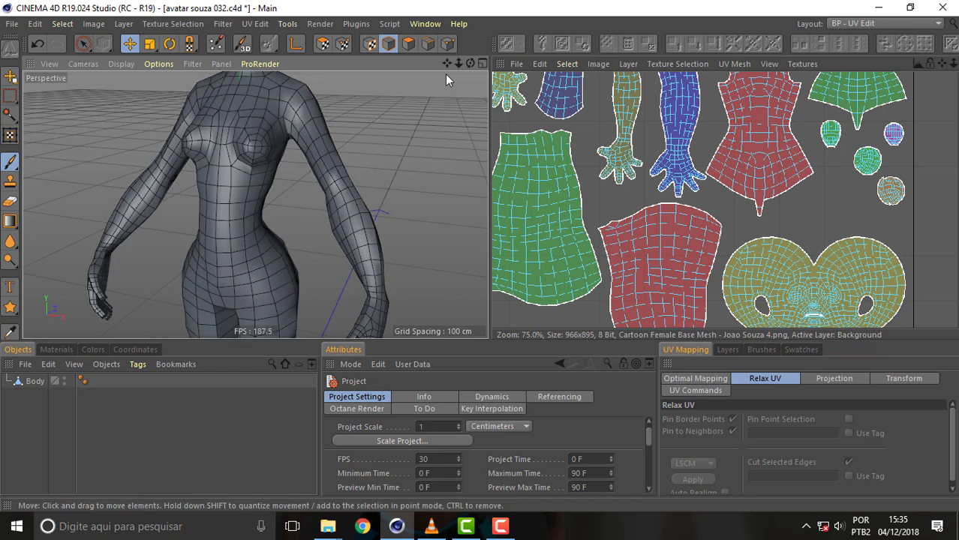
- Orbit to side and underside views, then frame the head and upper chest
drag(471, 63, 421, 67)
drag(255, 203, 268, 228)
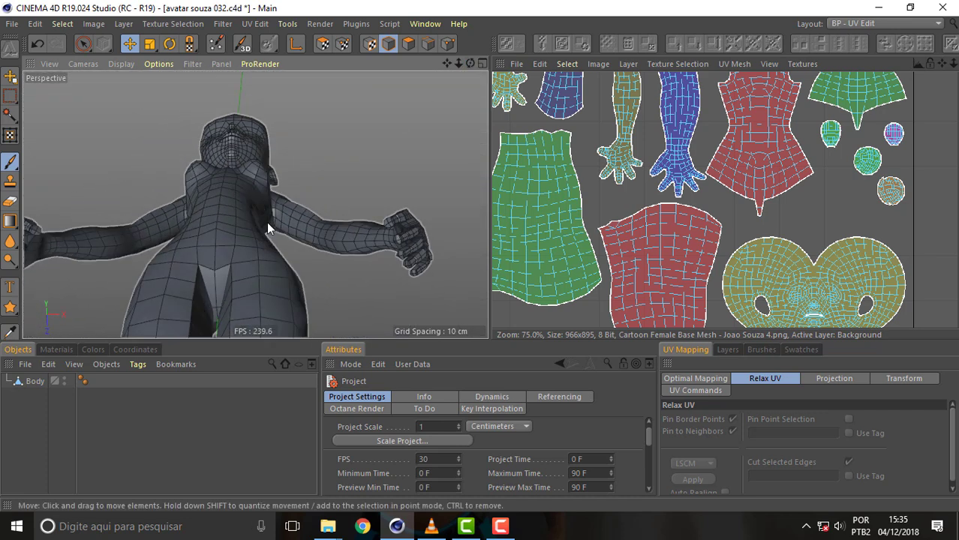
drag(471, 63, 256, 204)
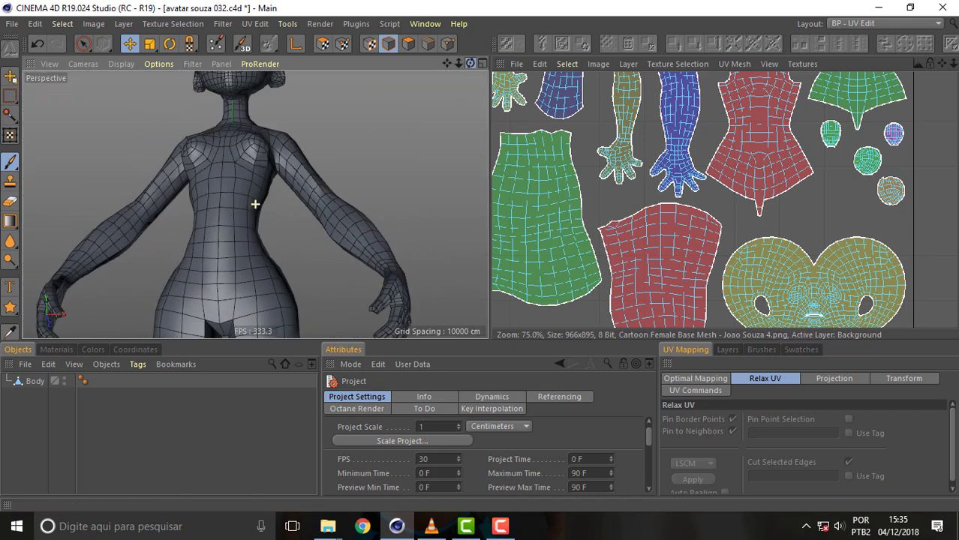
mouse_move(448, 63)
mouse_down()
mouse_move(461, 68)
mouse_move(255, 204)
mouse_up()
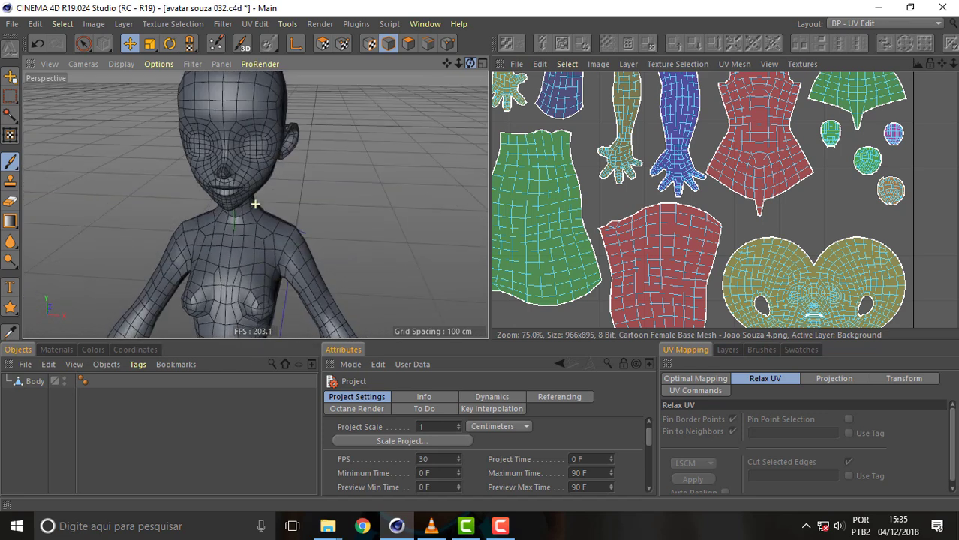
drag(255, 204, 255, 204)
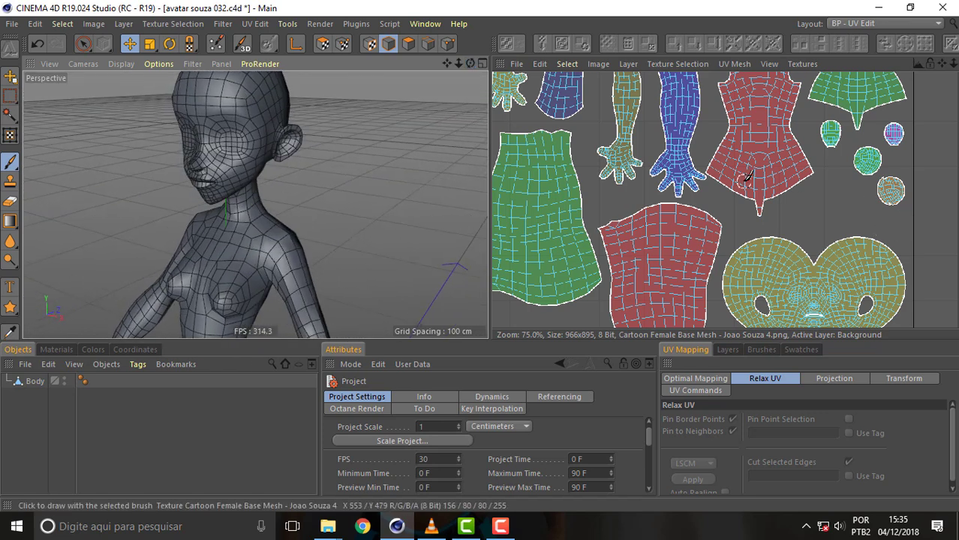
- Zoom the UV texture view out to 33.3% and pan until the coloured UV layout is centred
scroll(757, 180, down, 2)
scroll(758, 180, up, 2)
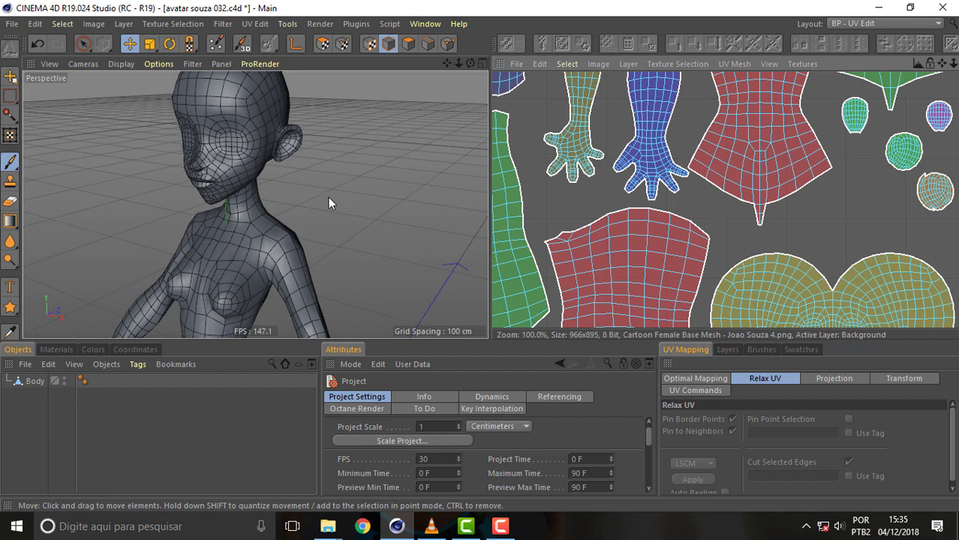
scroll(699, 159, down, 3)
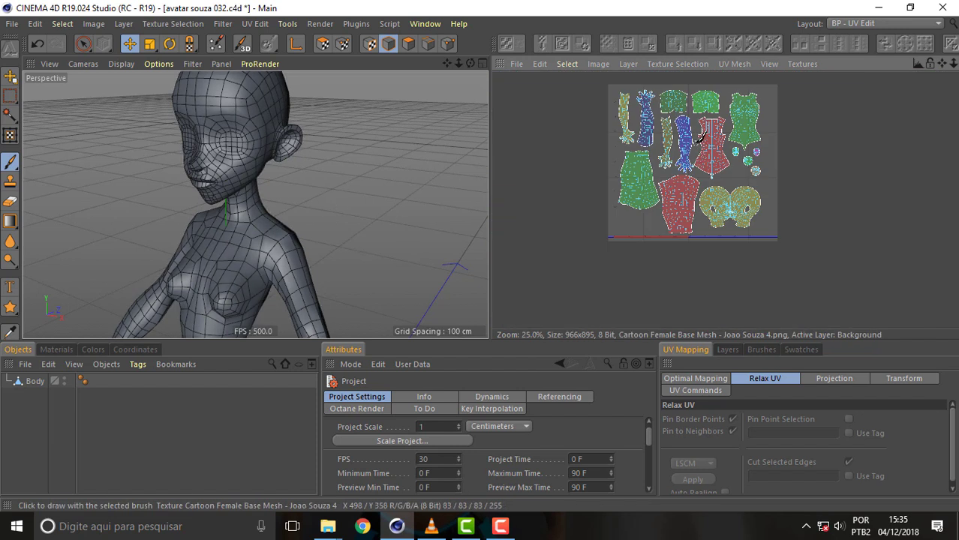
scroll(699, 135, up, 2)
scroll(704, 142, down, 1)
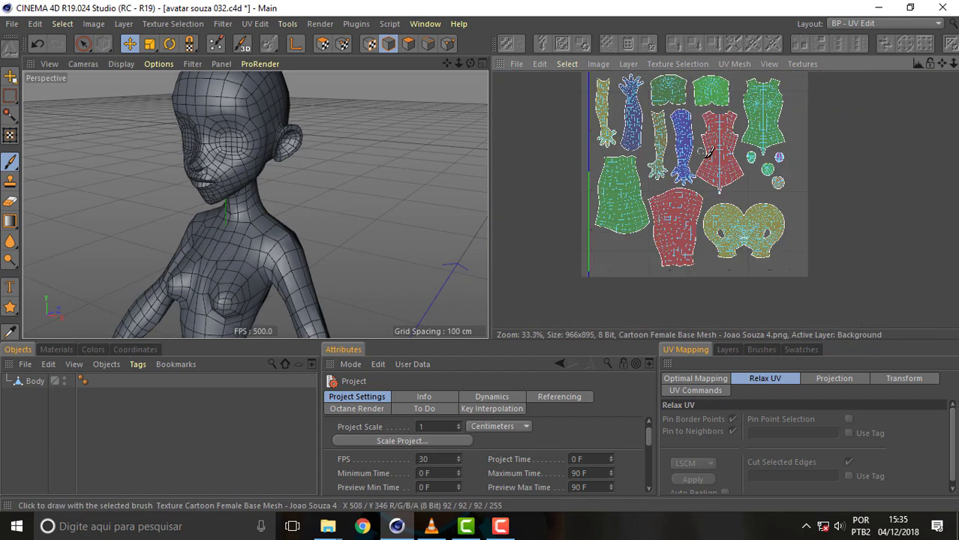
mouse_move(942, 63)
mouse_down()
mouse_move(950, 122)
mouse_move(952, 32)
mouse_up()
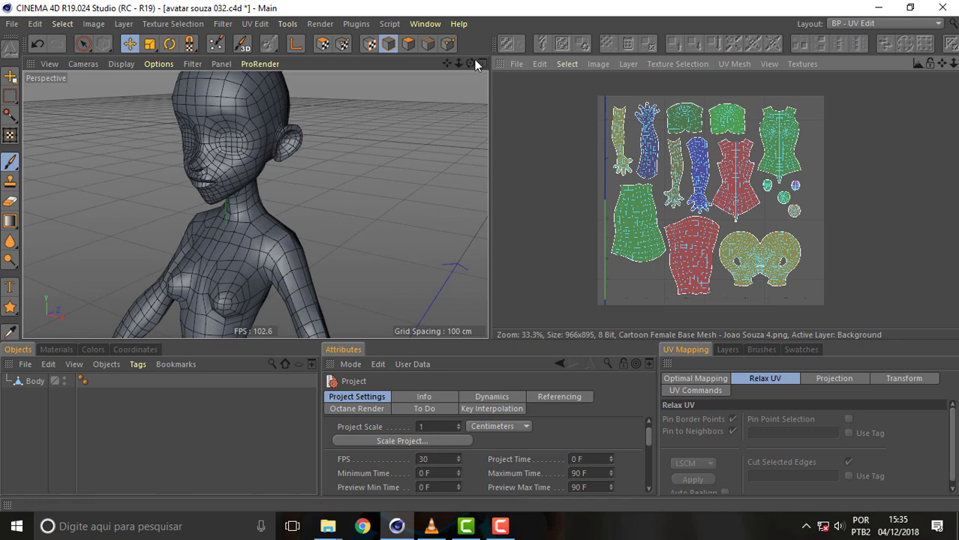
drag(471, 63, 252, 204)
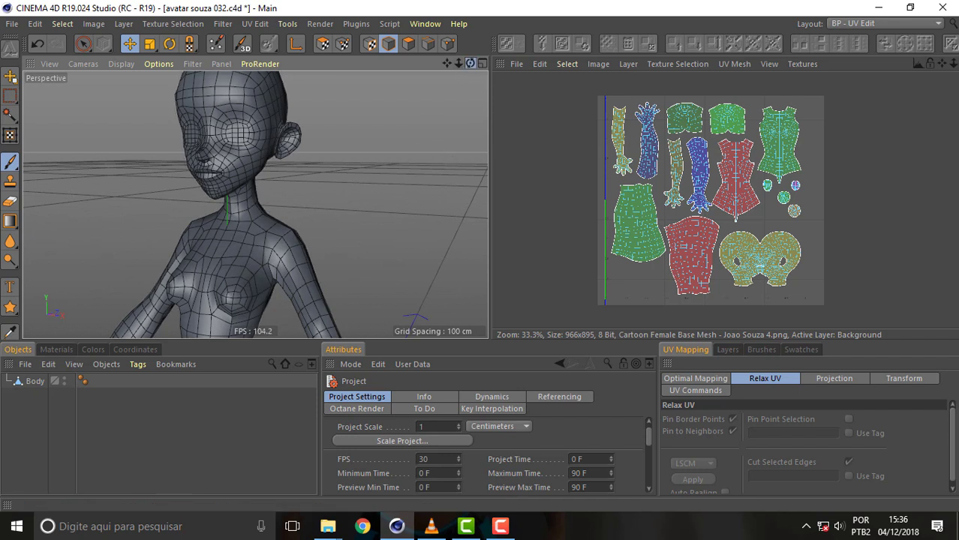
drag(470, 63, 482, 69)
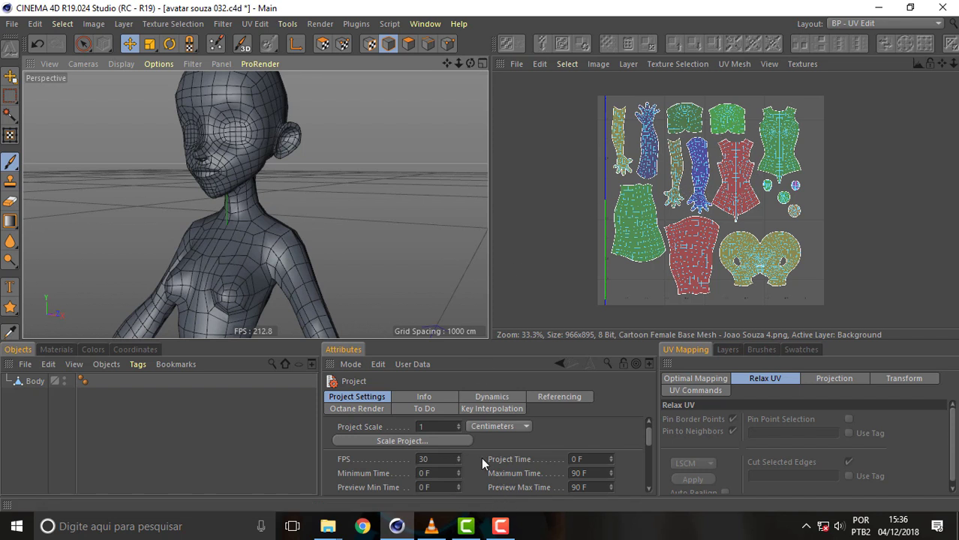
- Bring up the Camtasia Recorder capture panel with Pause and Stop over Cinema 4D
click(500, 527)
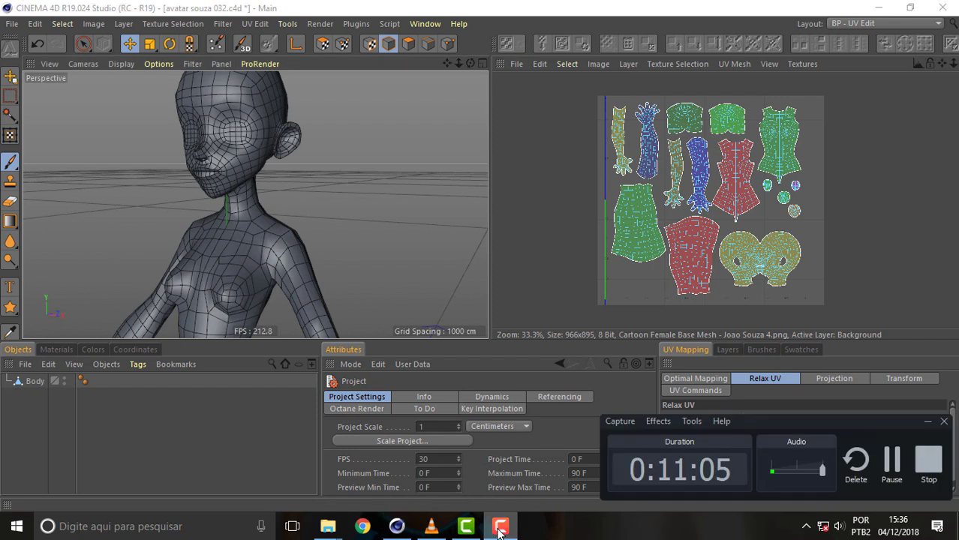